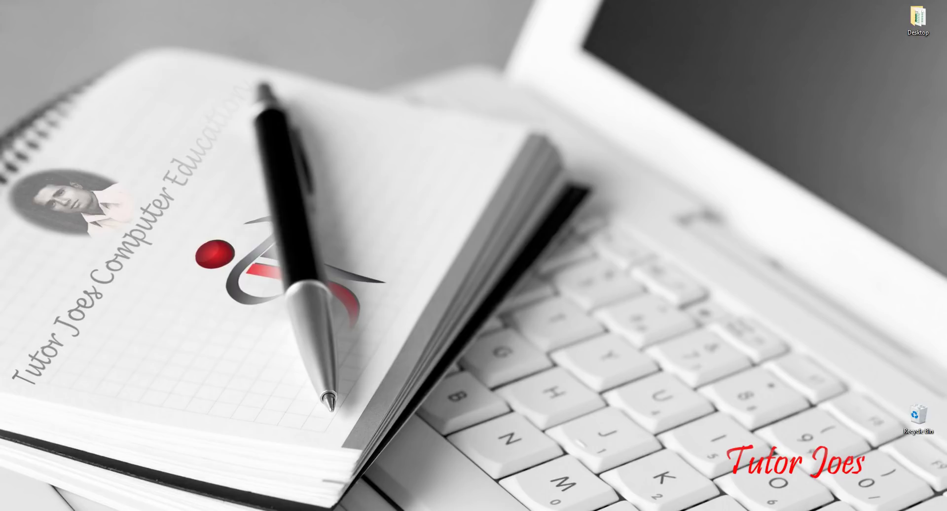
- Bring Chrome back to the Gmail message and preview the NEW MM.xlsx attachment
mouse_move(255, 508)
left_click(255, 469)
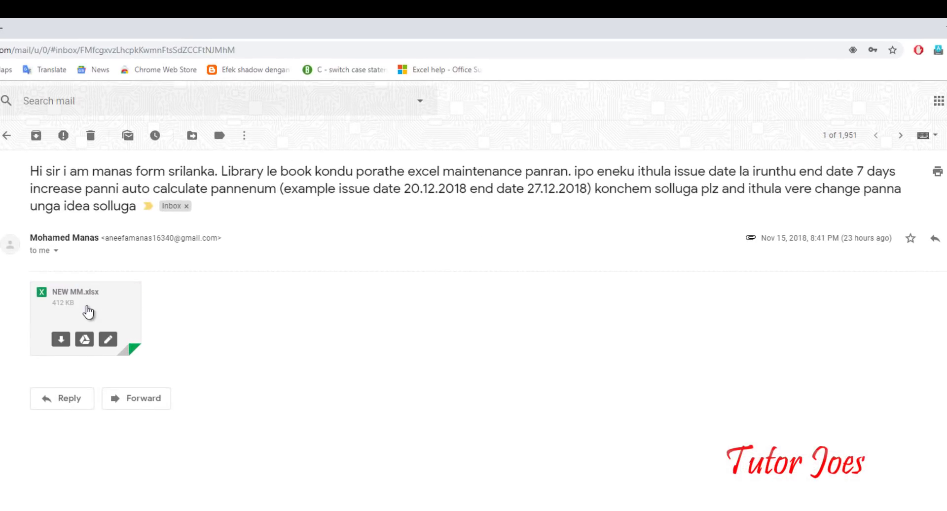
left_click(98, 312)
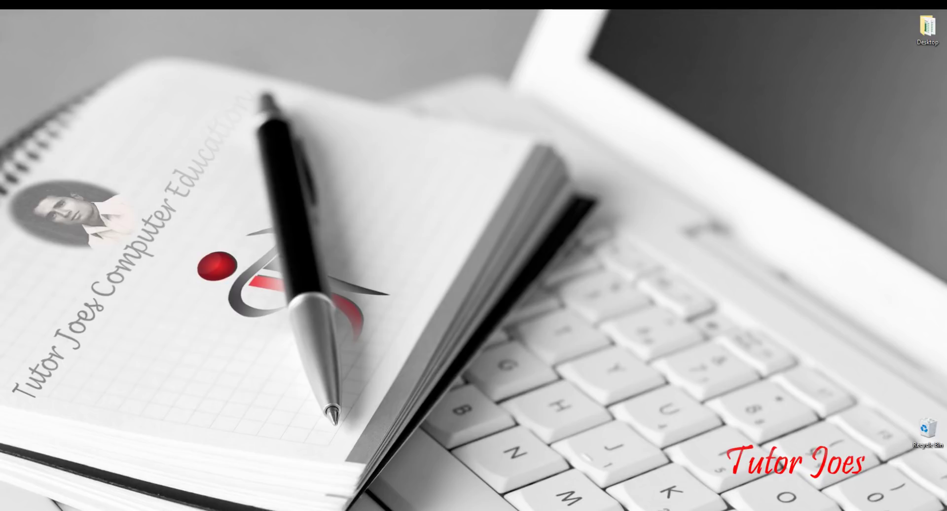
- Launch Excel 2016 from the Start menu and create blank workbook Book1
key("super")
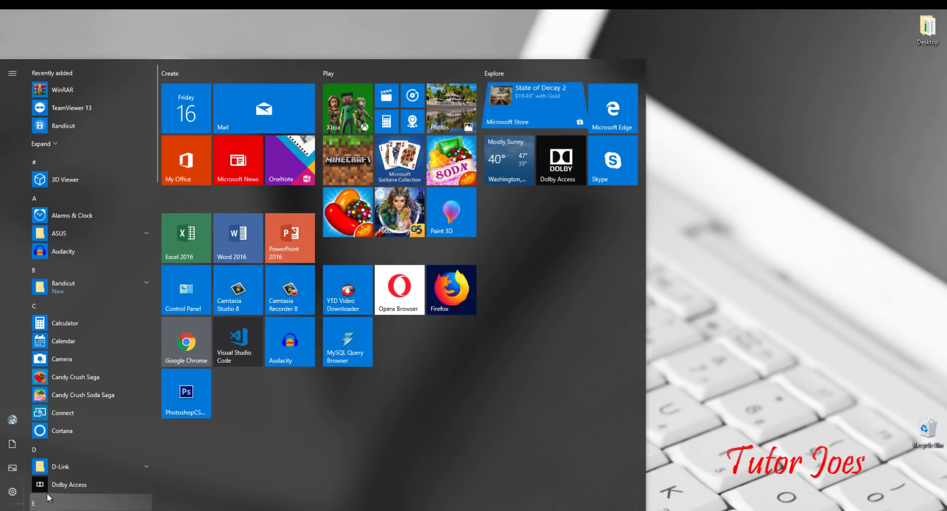
left_click(84, 503)
key("super")
left_click(184, 235)
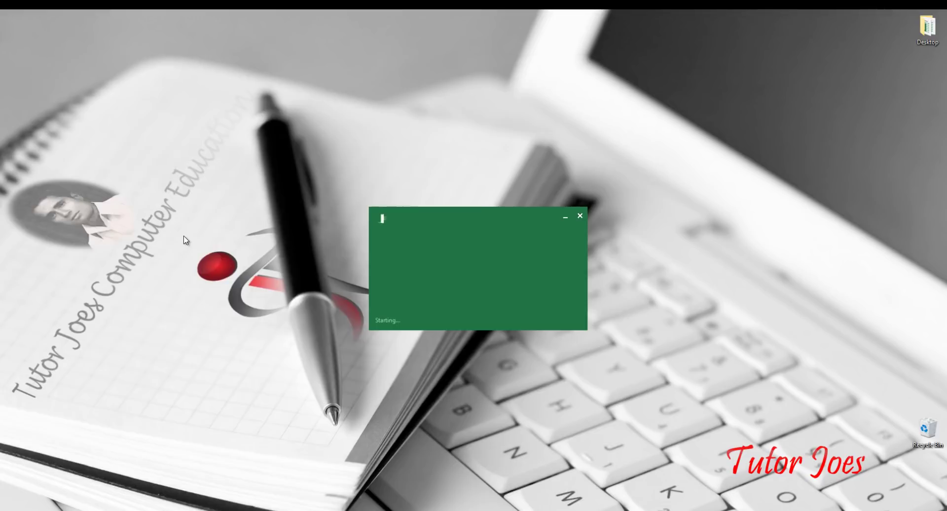
left_click(327, 134)
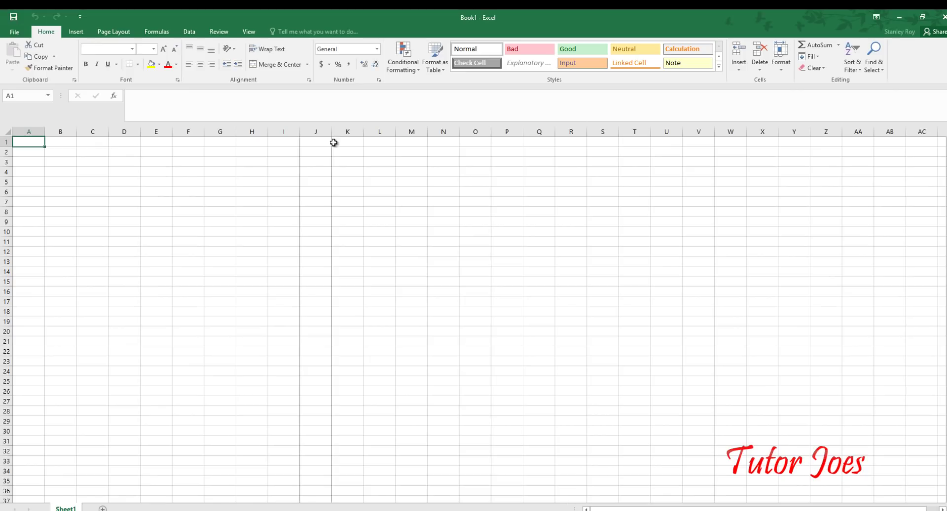
scroll(291, 348, "up", 10)
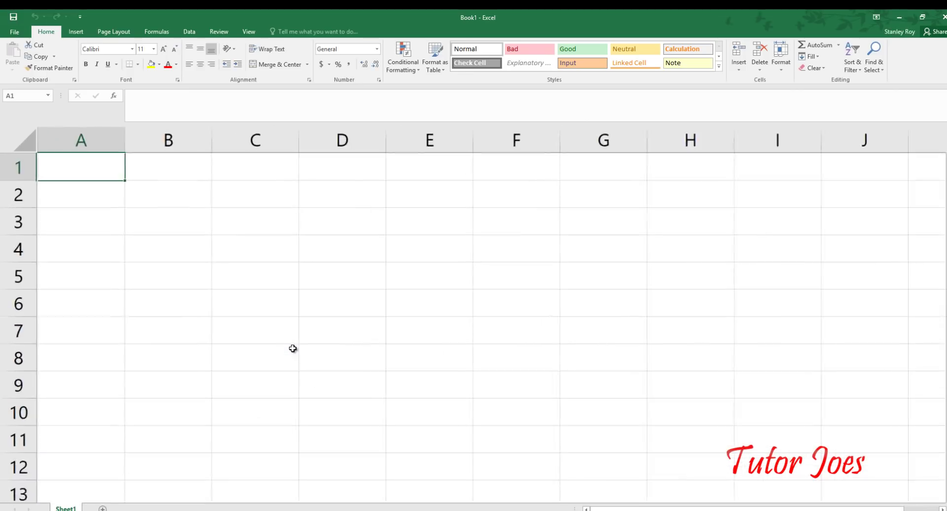
scroll(239, 300, "up", 1)
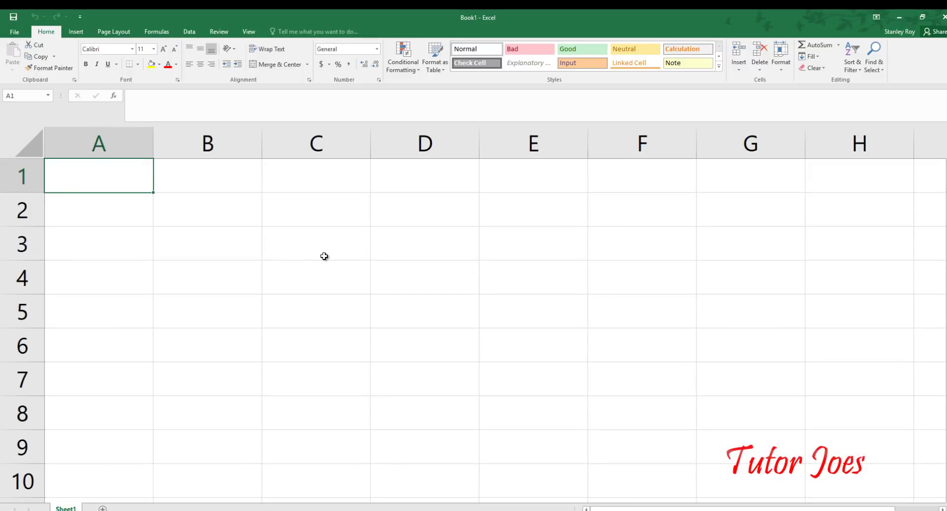
- Enter the heading D.O.I in cell A1
type("Da")
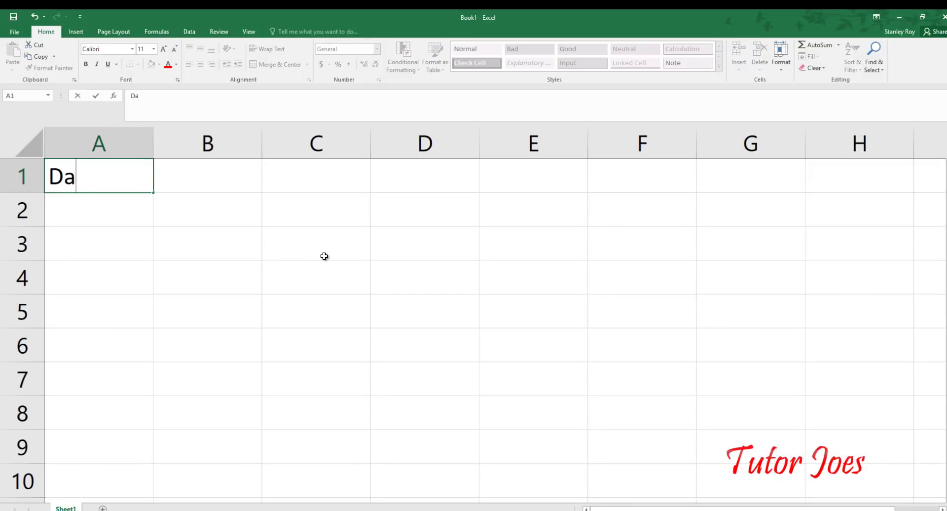
type("y")
key("BackSpace")
key("BackSpace")
type("O,")
key("BackSpace")
type(".")
type("I")
key("Return")
key("Up")
key("Right")
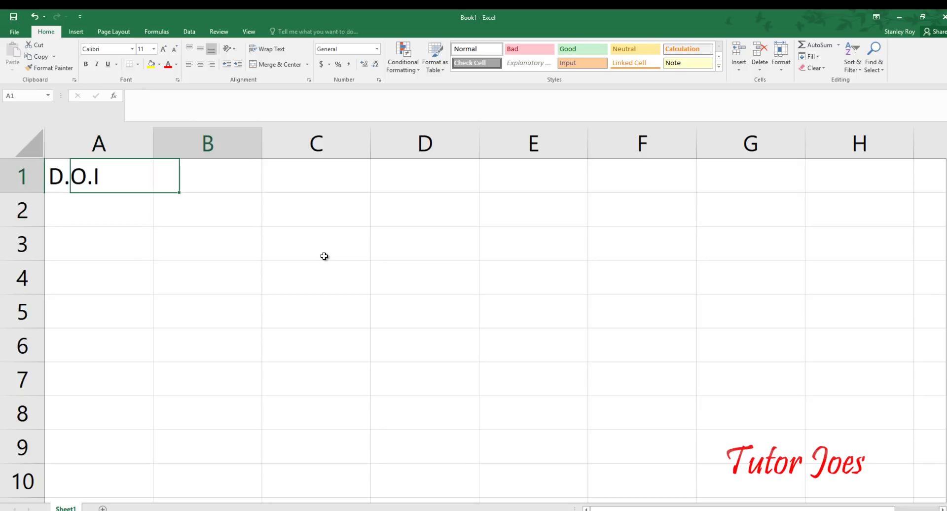
key("Left")
key("Right")
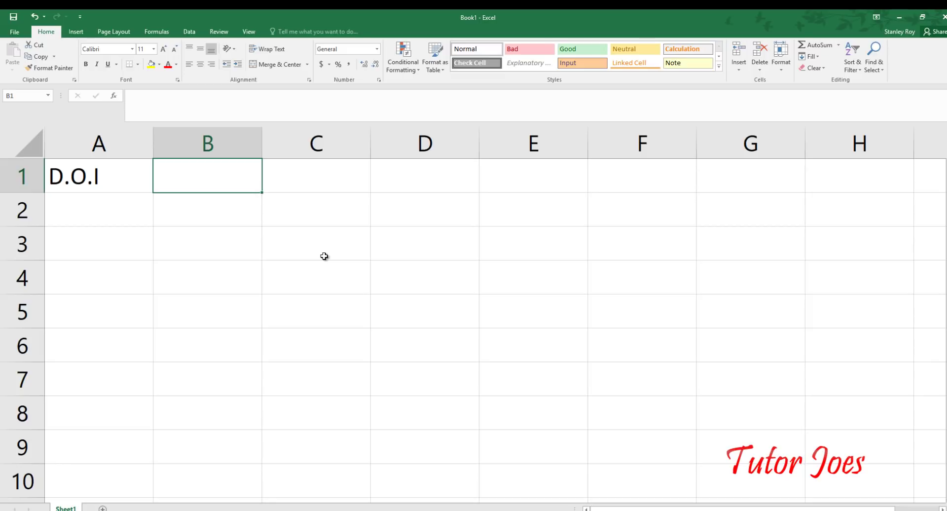
- Enter the headings Limit in B1 and D.O.S in C1
type("Limi")
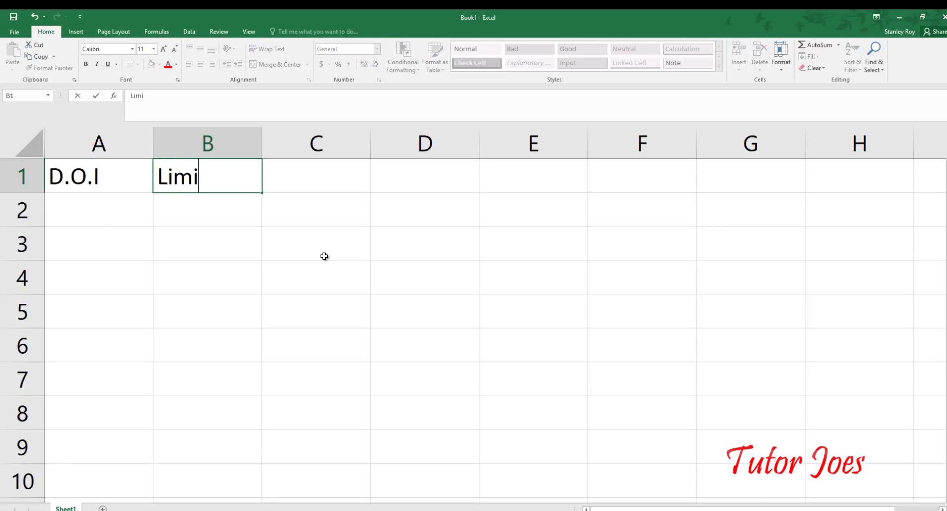
type("t")
key("Return")
key("Up")
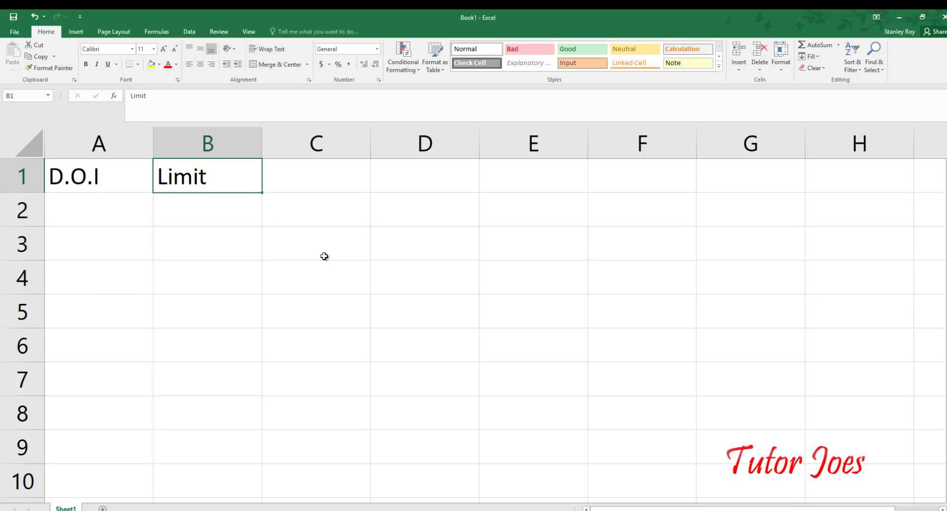
key("Right")
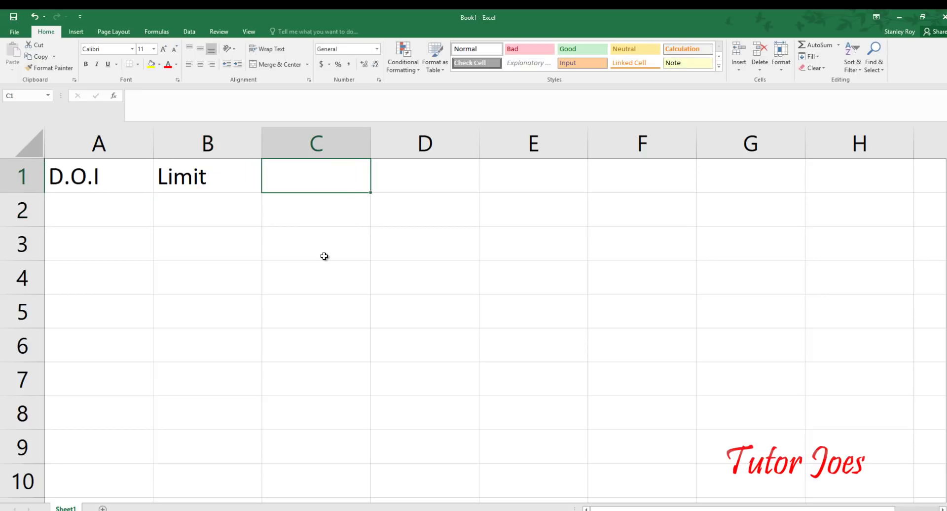
type("D")
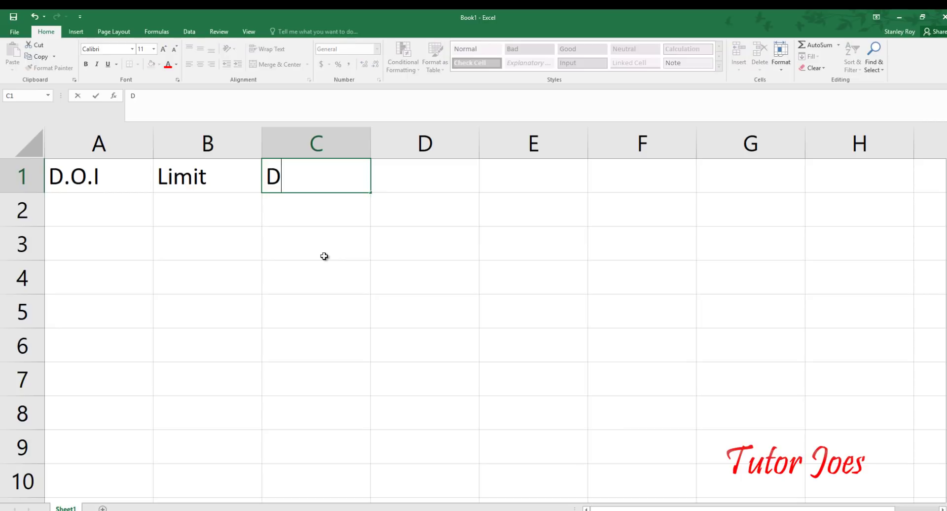
type(".")
type("o")
key("BackSpace")
type("O.")
type("S")
key("Return")
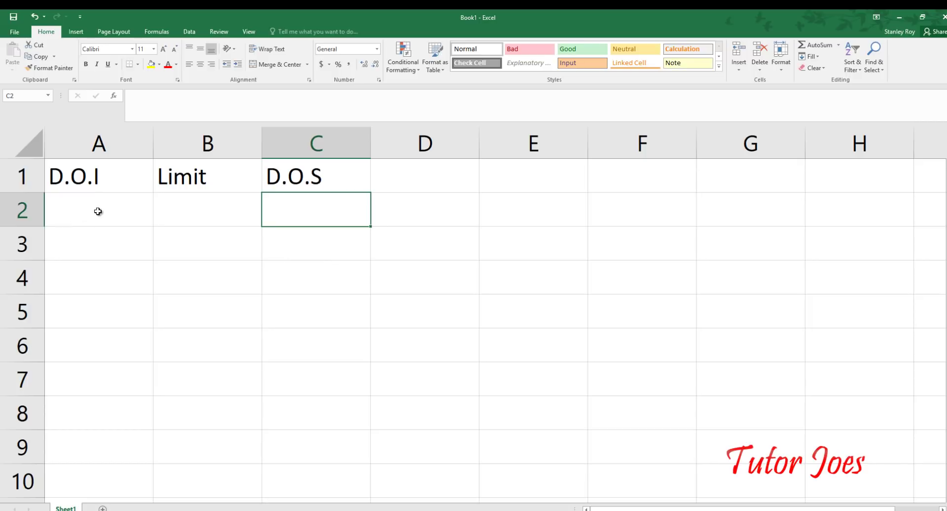
left_click(97, 211)
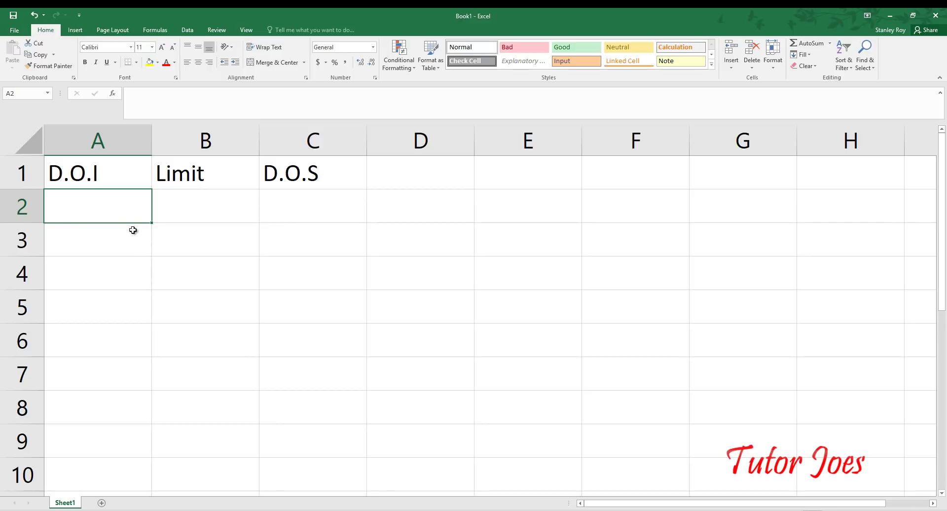
- Write the note mm/dd/yyyy in E2 and AutoFit column E to show it
left_click(531, 213)
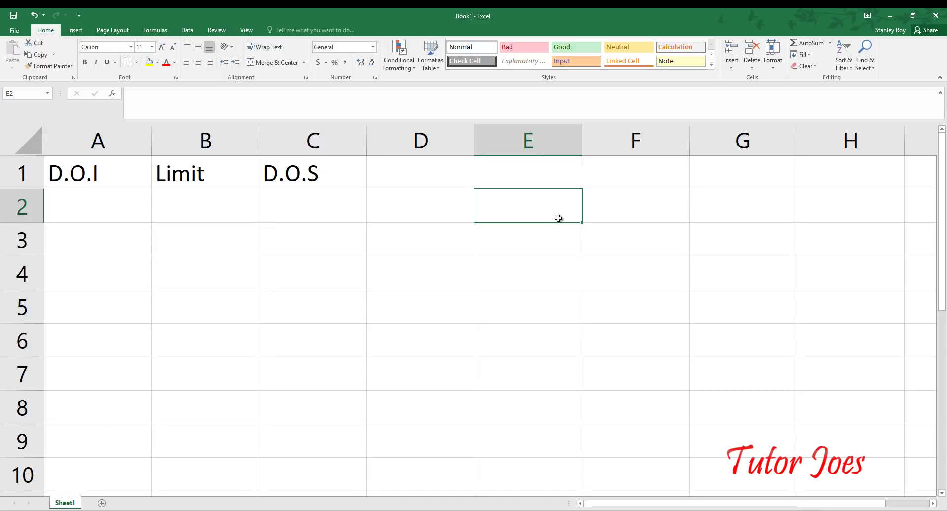
type("mm")
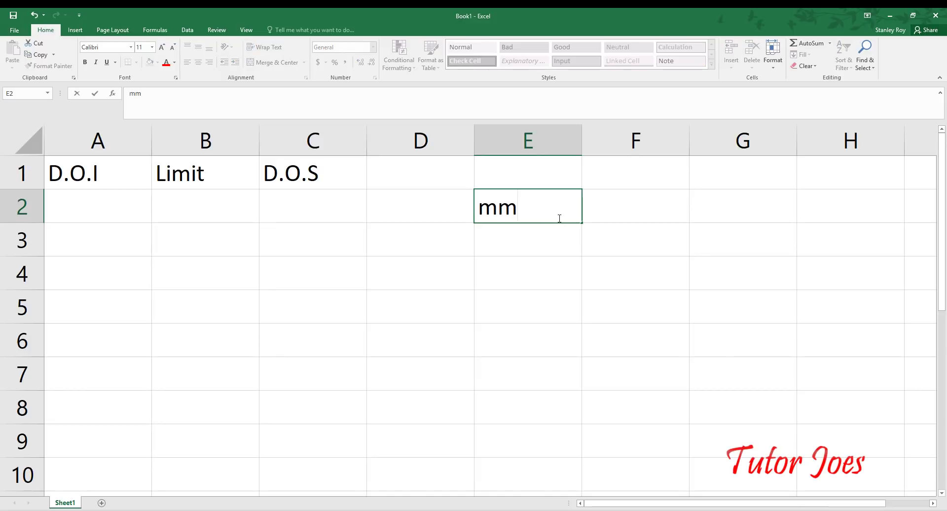
type("/1")
key("BackSpace")
type("dd/")
type("yyyy")
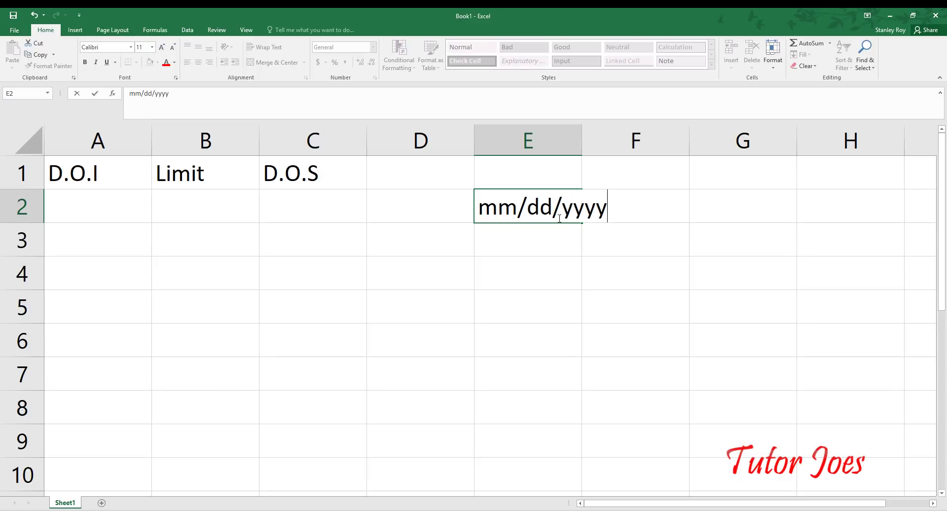
left_click(531, 273)
double_click(581, 133)
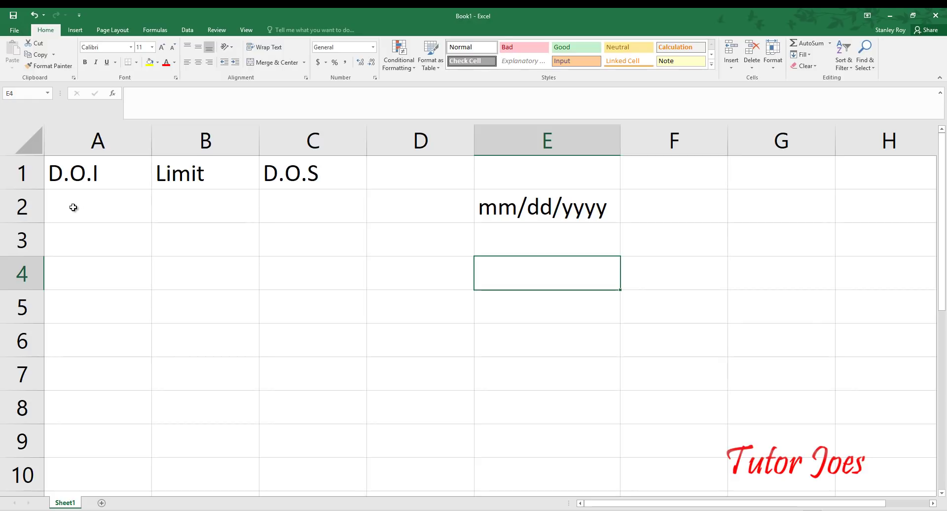
- Enter the issue date 11/16/2018 in A2 and the limit 7 in B2
left_click(74, 207)
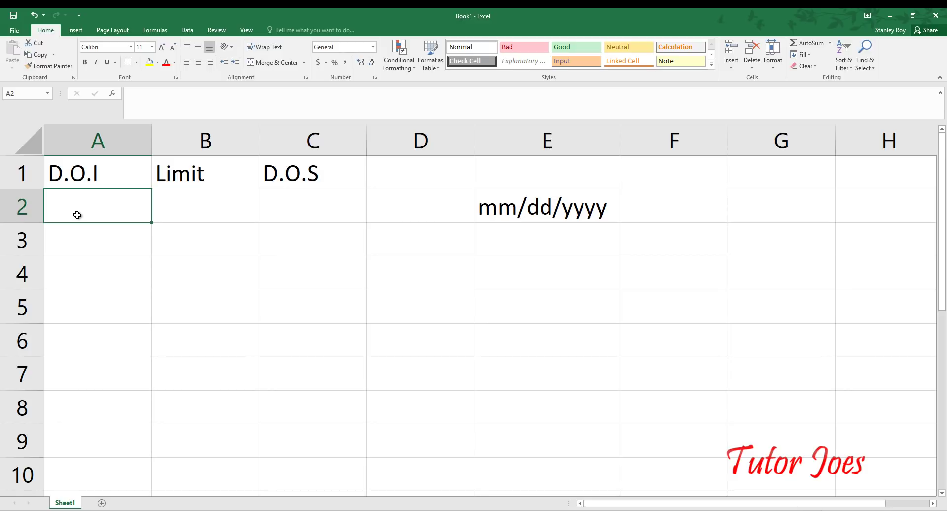
type("11")
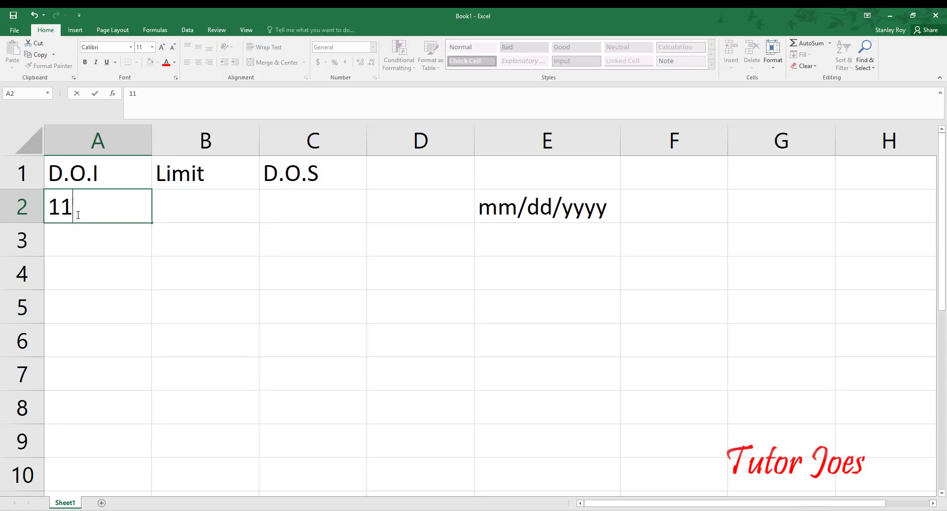
type("/166")
key("BackSpace")
type("/2018")
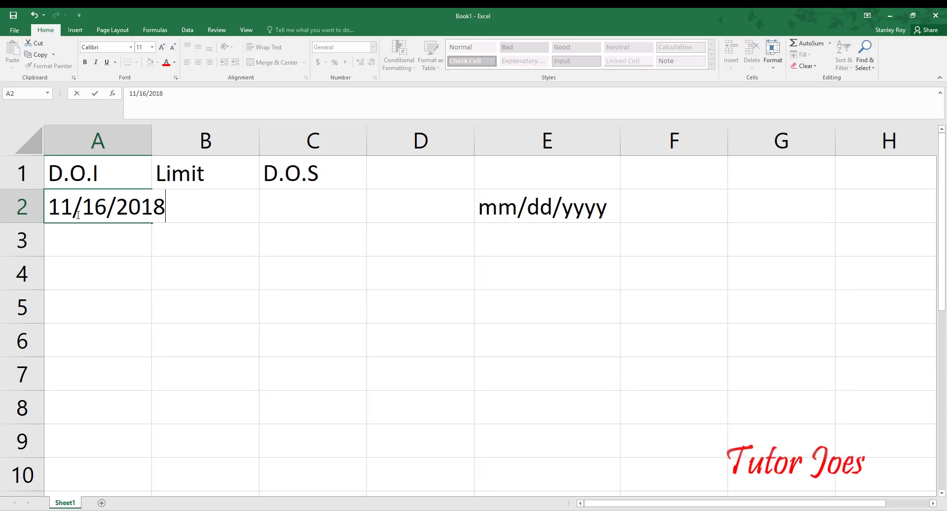
key("Return")
key("Up")
key("Right")
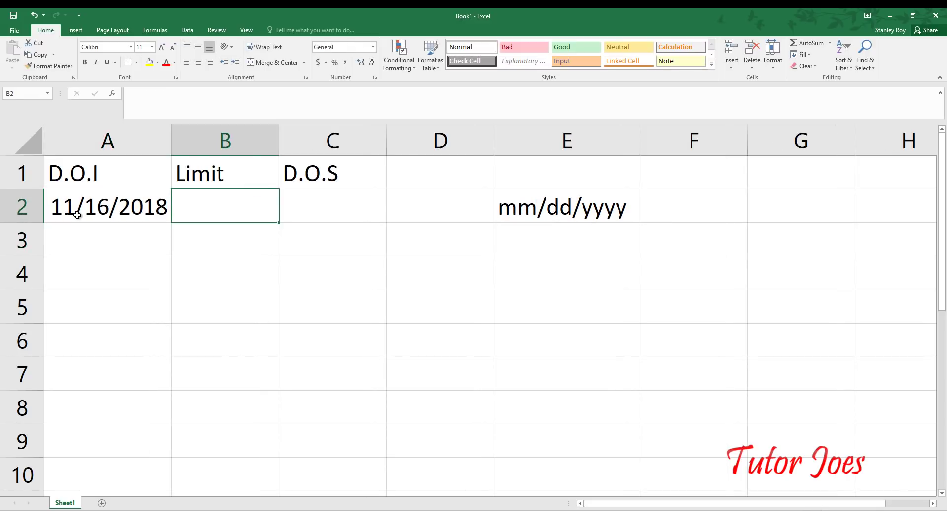
type("7")
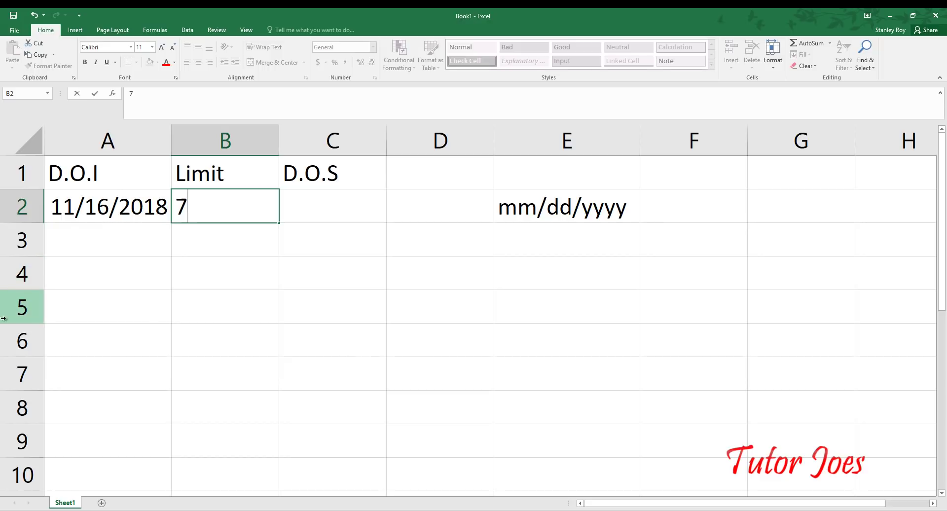
left_click(186, 262)
- Enter the formula =A2+B2 in C2 to get the D.O.S date 11/23/2018
left_click(313, 213)
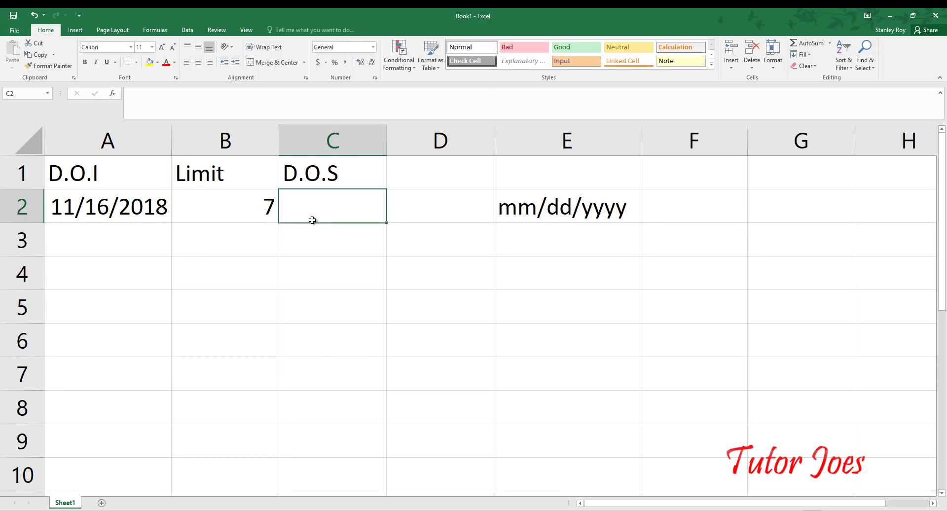
type("=")
key("Left")
key("Left")
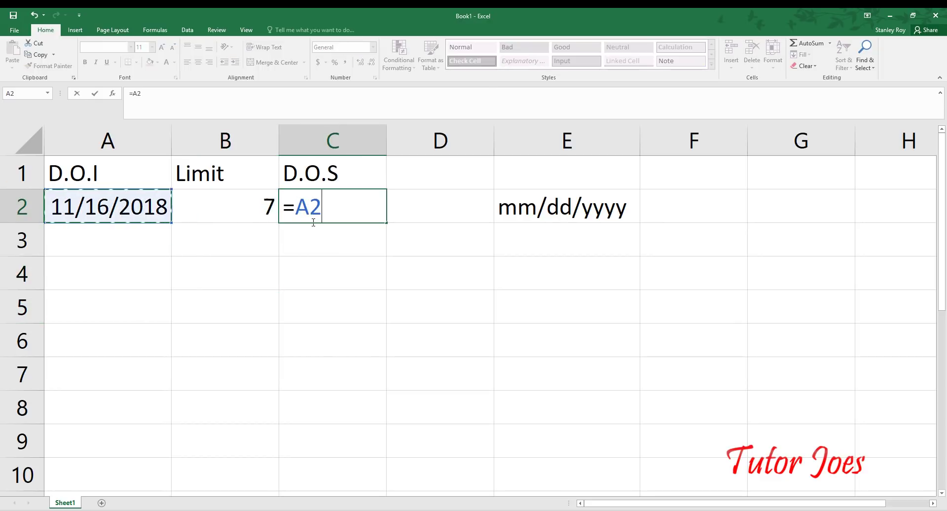
type("-")
key("Left")
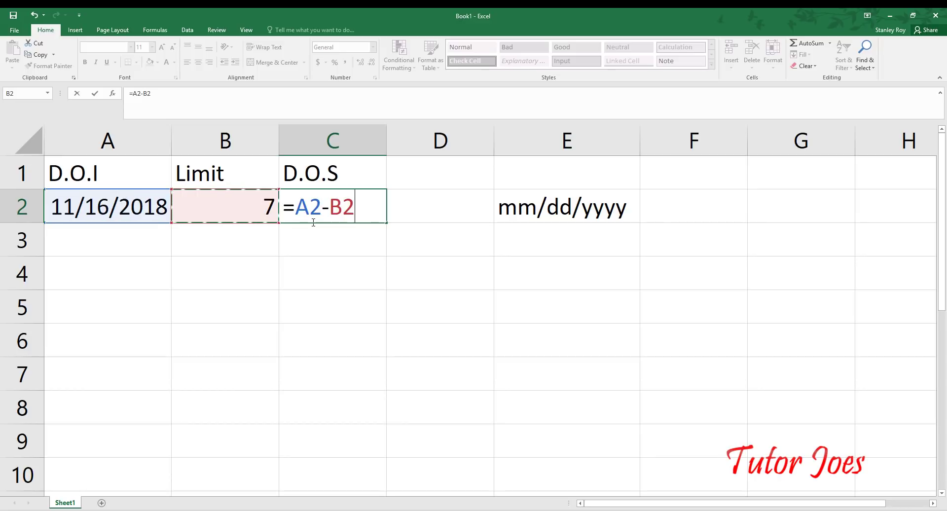
key("BackSpace")
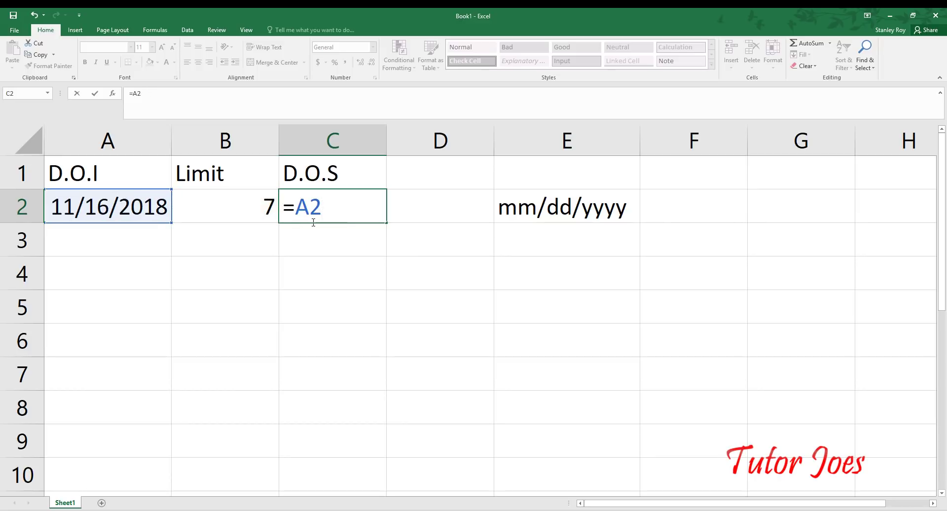
type("+")
key("Left")
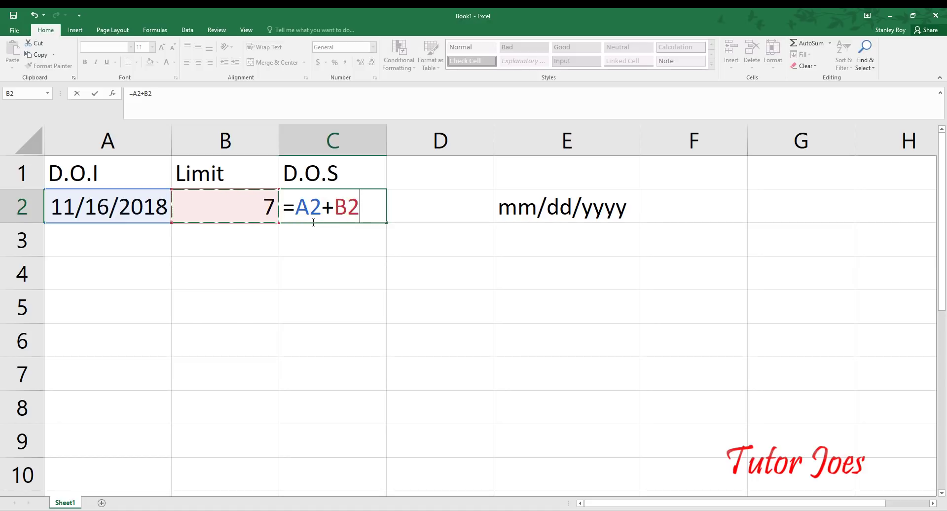
key("Return")
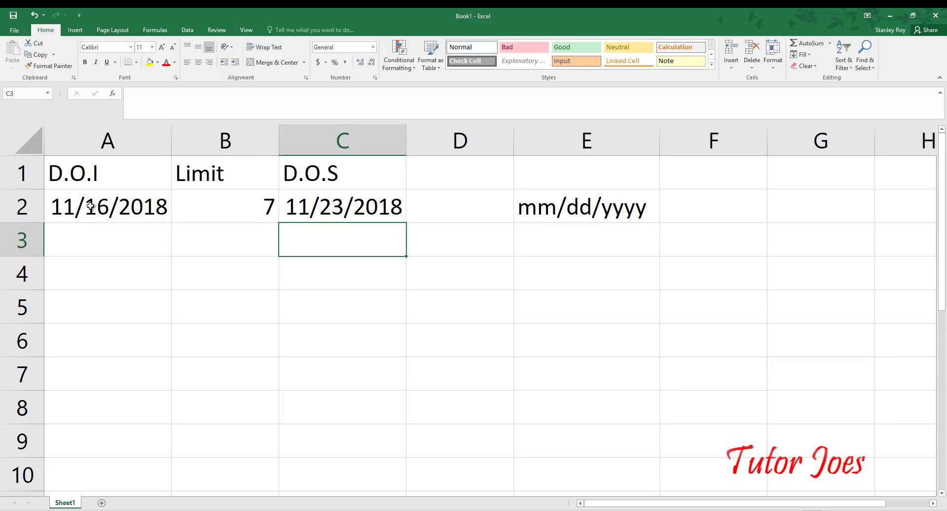
- Select columns A and C and choose the Custom category in Format Cells
left_click(90, 206)
left_click(297, 213)
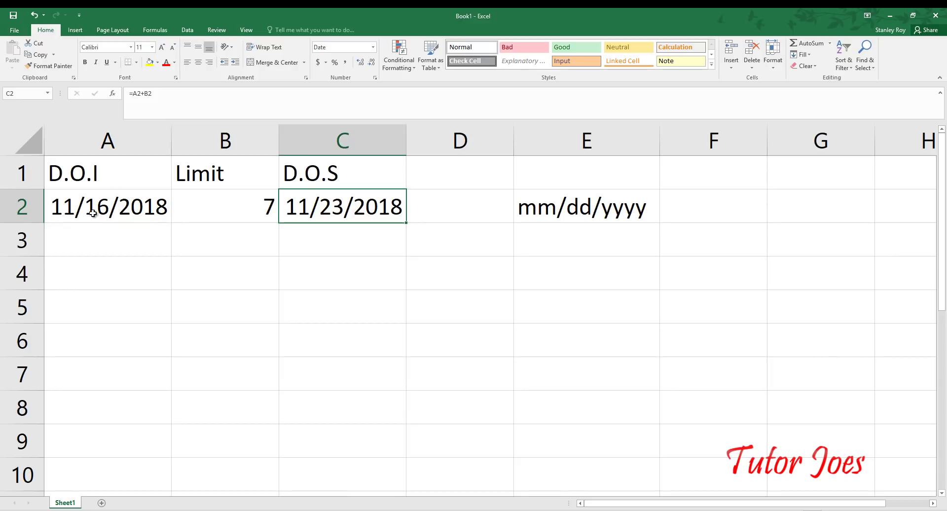
left_click(123, 141)
left_click(319, 134, "ctrl")
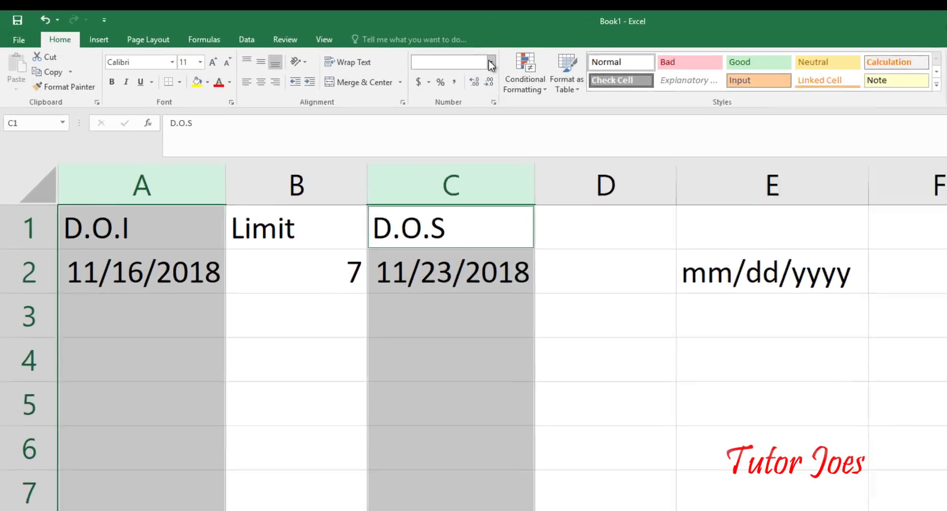
left_click(490, 64)
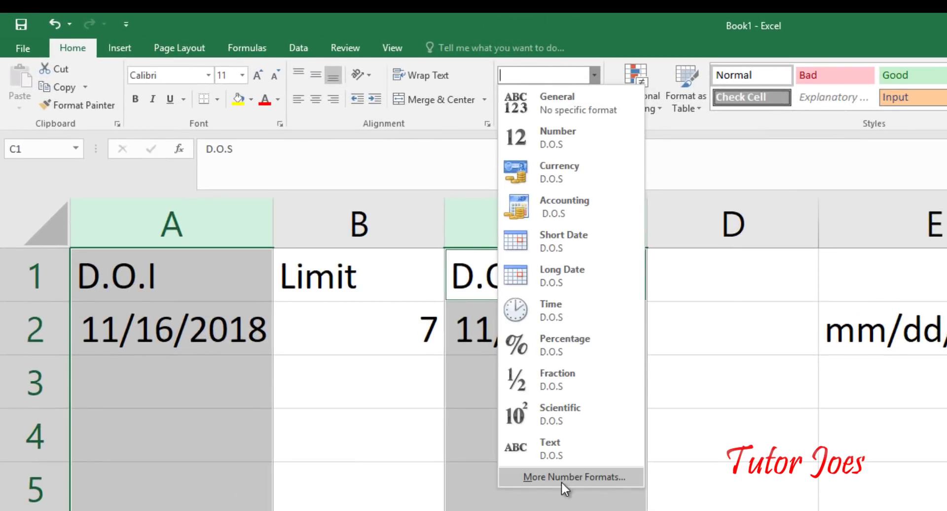
left_click(576, 476)
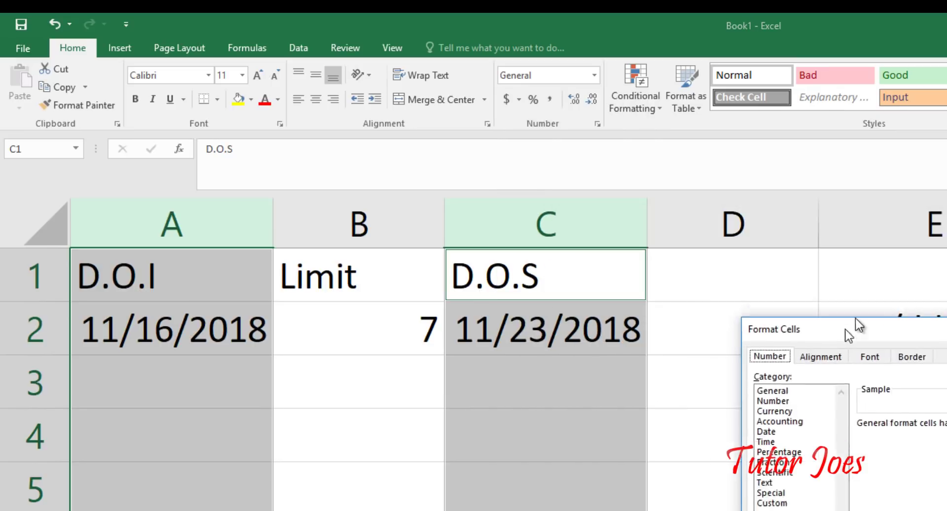
left_click(593, 339)
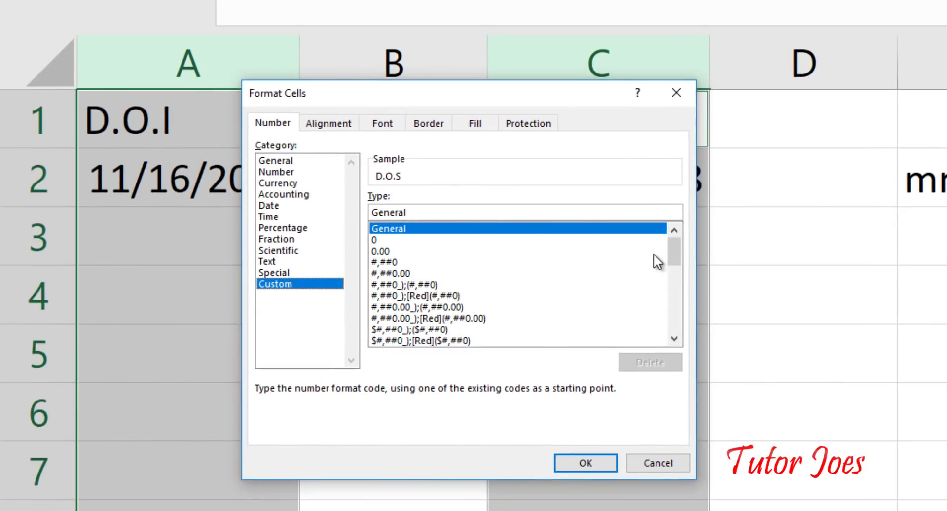
- Edit the d-mmm-yy code into dd-mm-yyyy and apply it to both date columns
left_click_drag(674, 253, 632, 351)
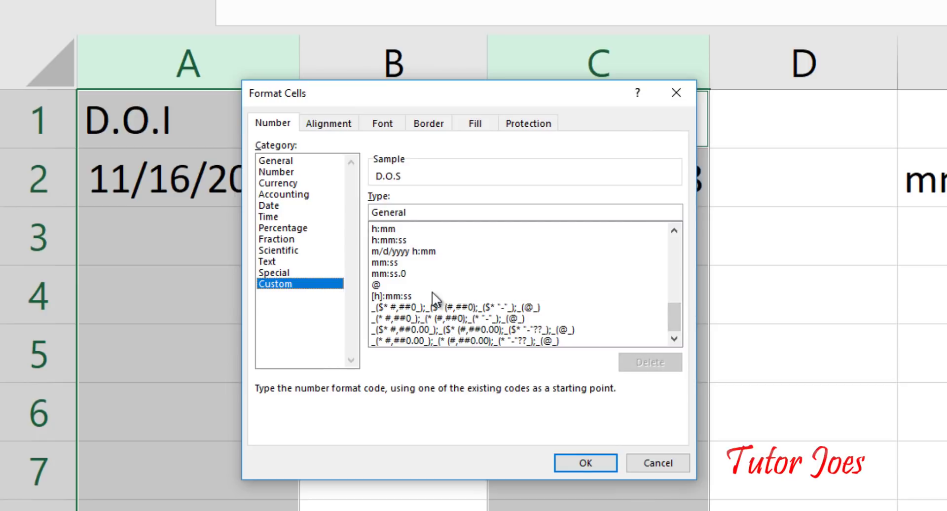
left_click(673, 230)
left_click(673, 230)
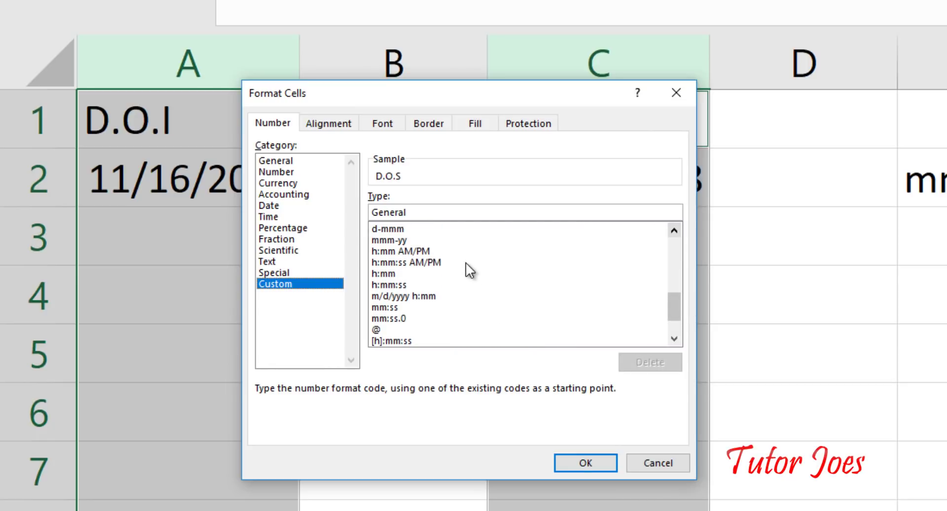
left_click(673, 230)
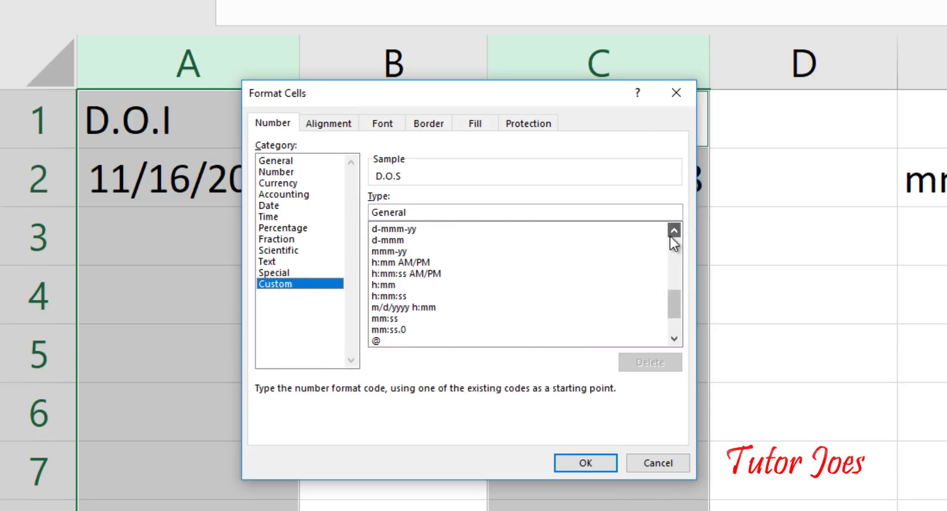
left_click(673, 229)
left_click(673, 230)
left_click(406, 251)
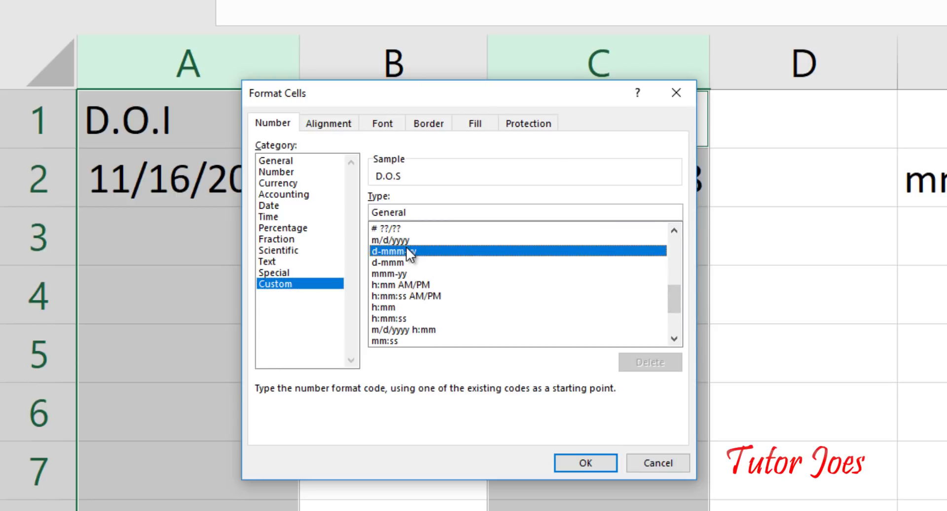
left_click(376, 212)
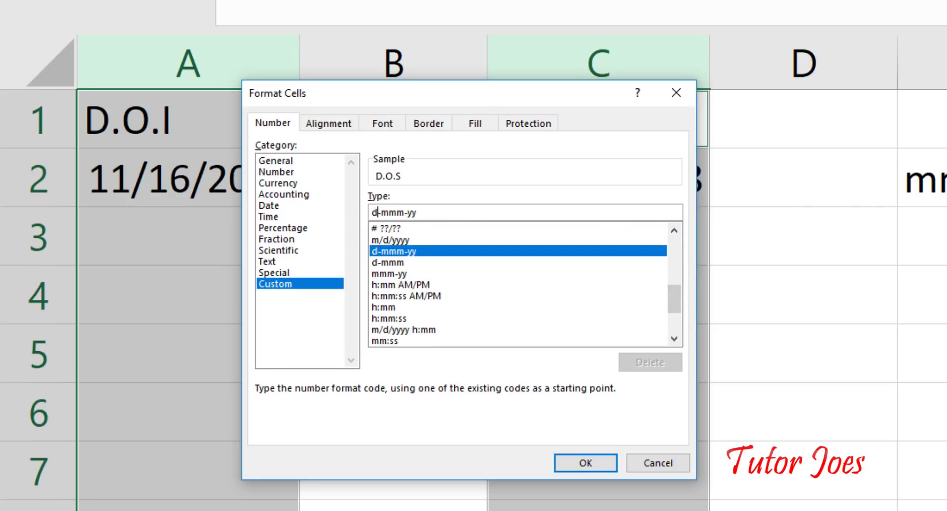
type("d")
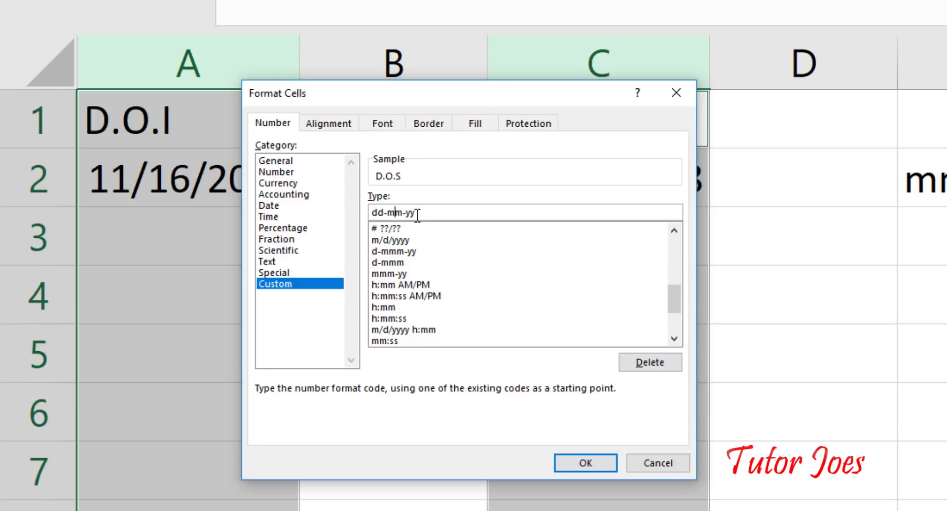
type("yy")
left_click(573, 466)
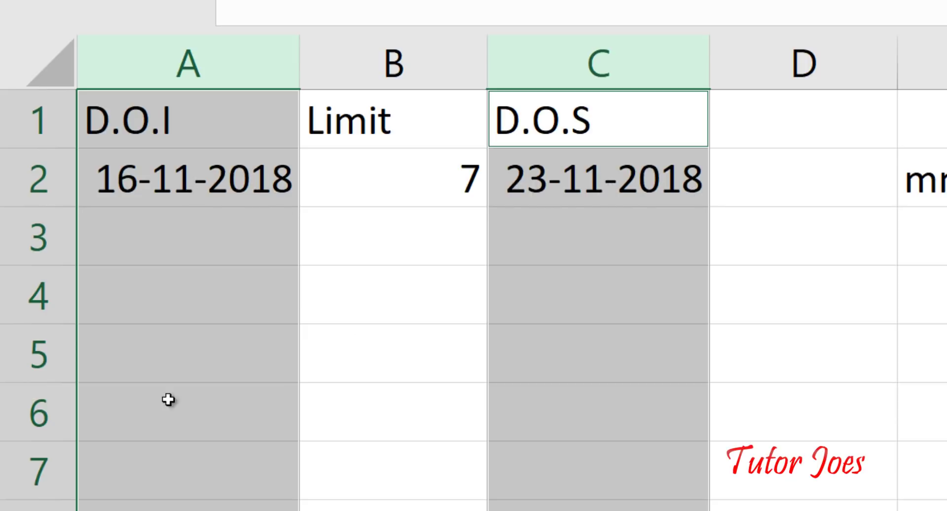
left_click(102, 270)
- Enter the date 11/17/2018 in A3 and the limit 7 in B3
left_click(135, 234)
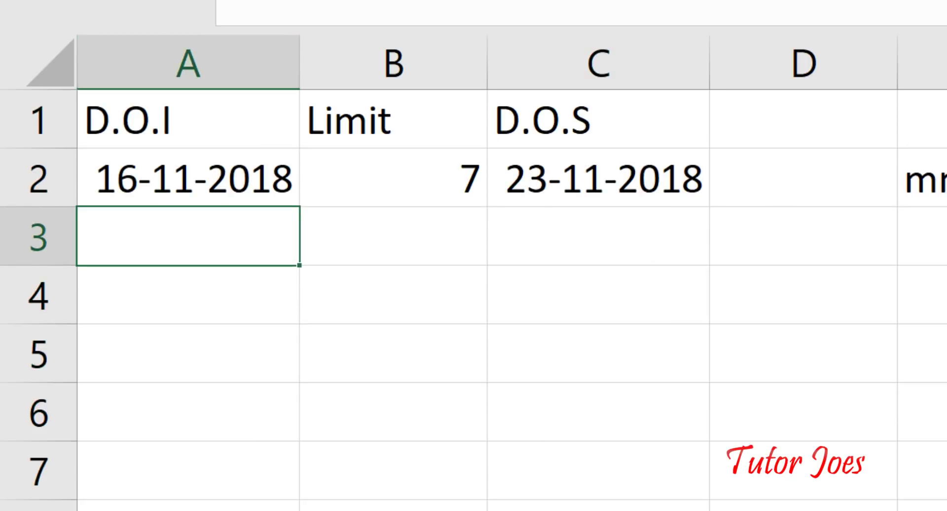
type("17-1")
key("BackSpace")
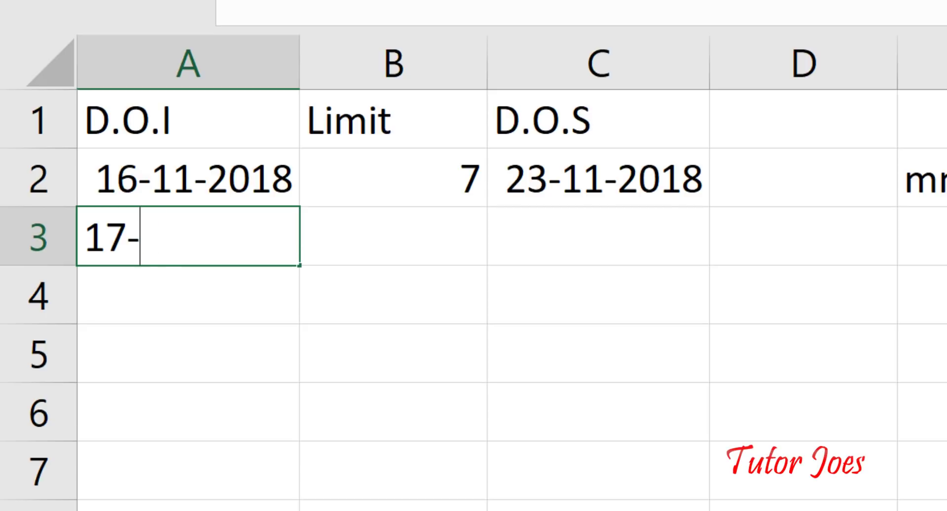
key("BackSpace")
key("BackSpace")
key("BackSpace")
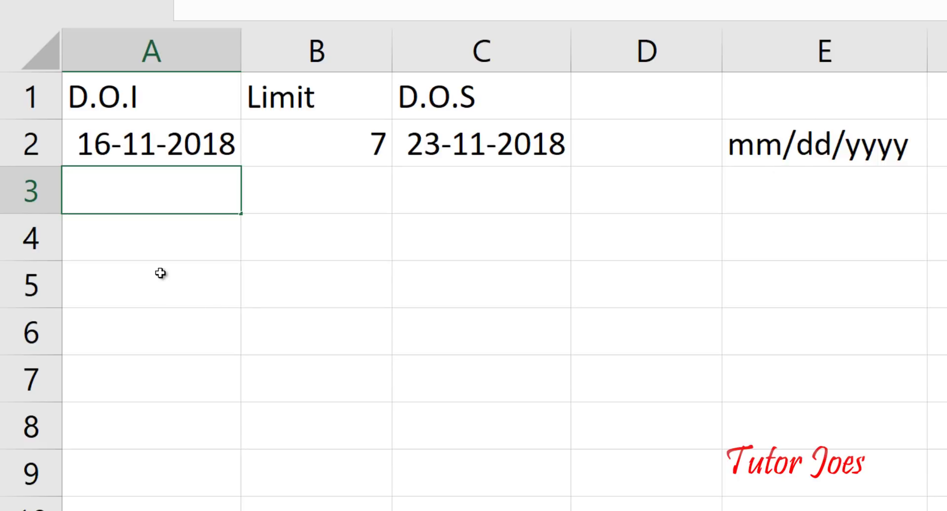
type("11")
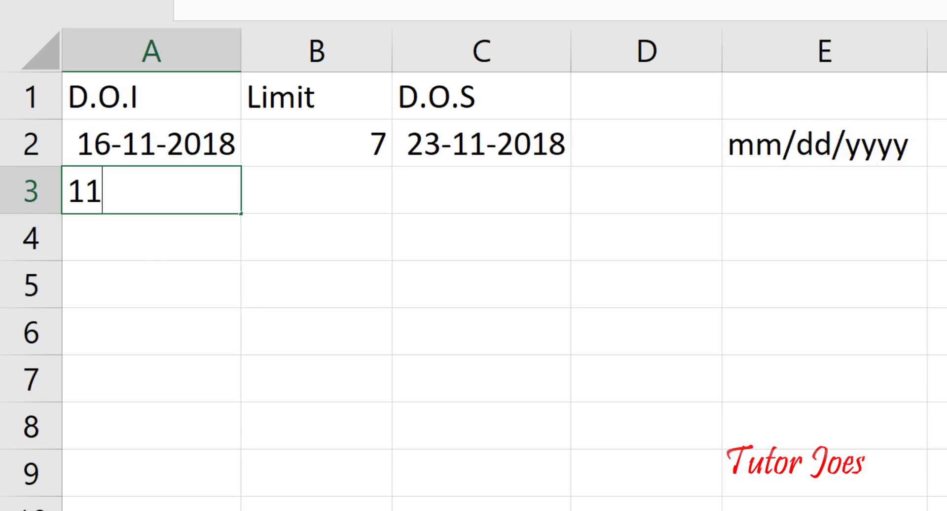
type("/17/201")
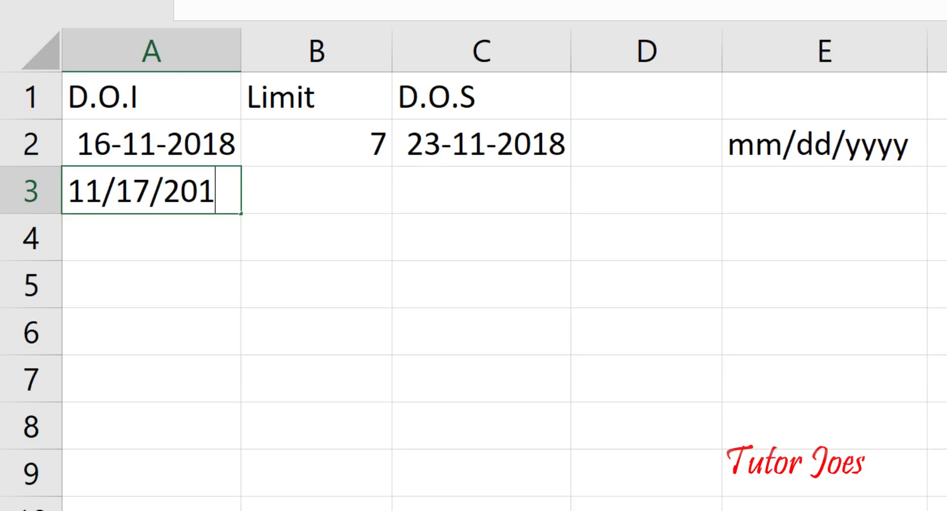
type("8")
key("Return")
left_click(150, 190)
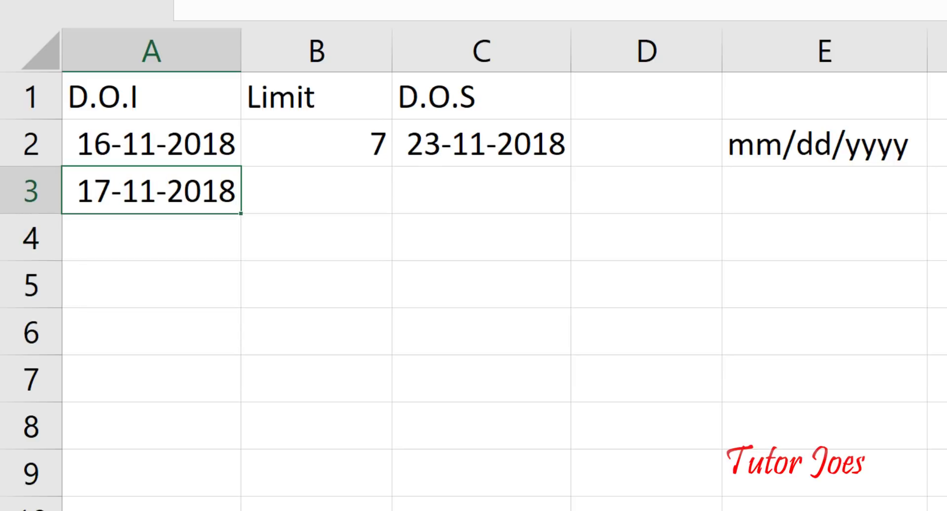
left_click(317, 190)
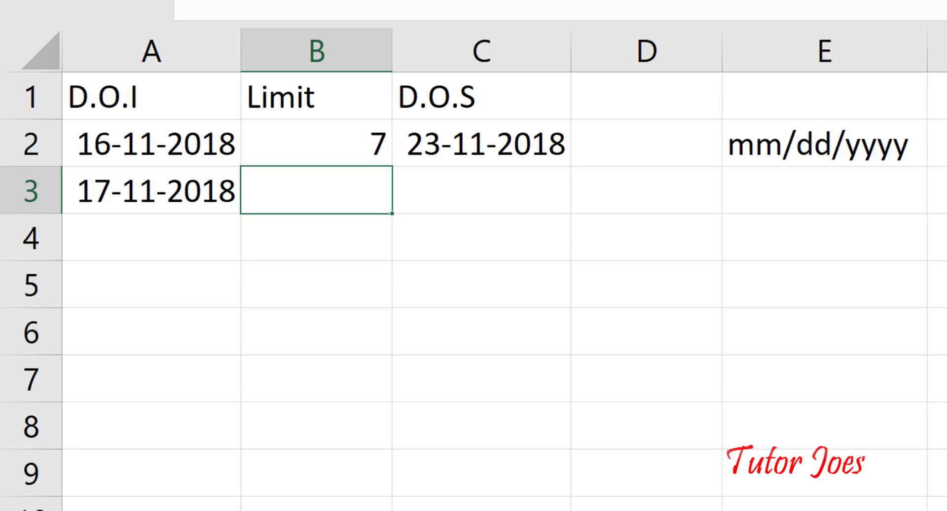
type("7")
key("Return")
- Fill the D.O.S formula down into C3, giving 24-11-2018
left_click(481, 237)
left_click(481, 190)
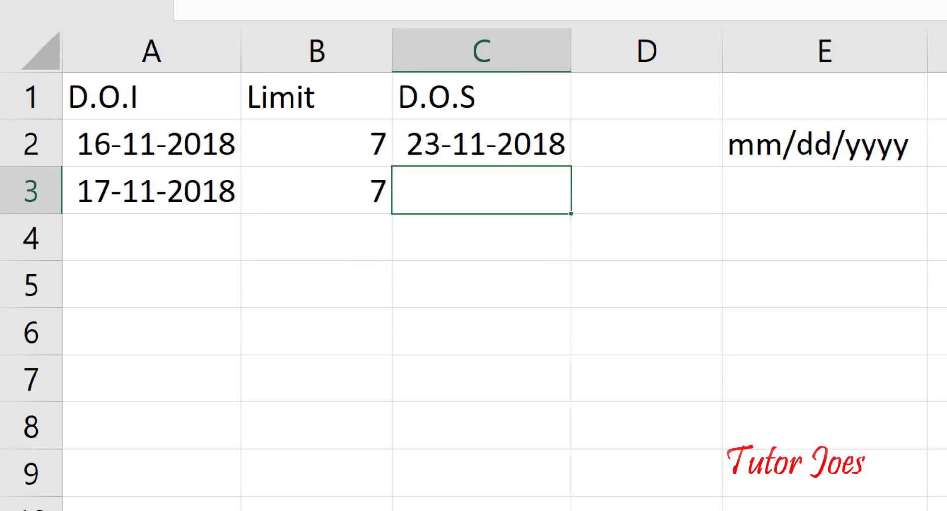
key("ctrl+d")
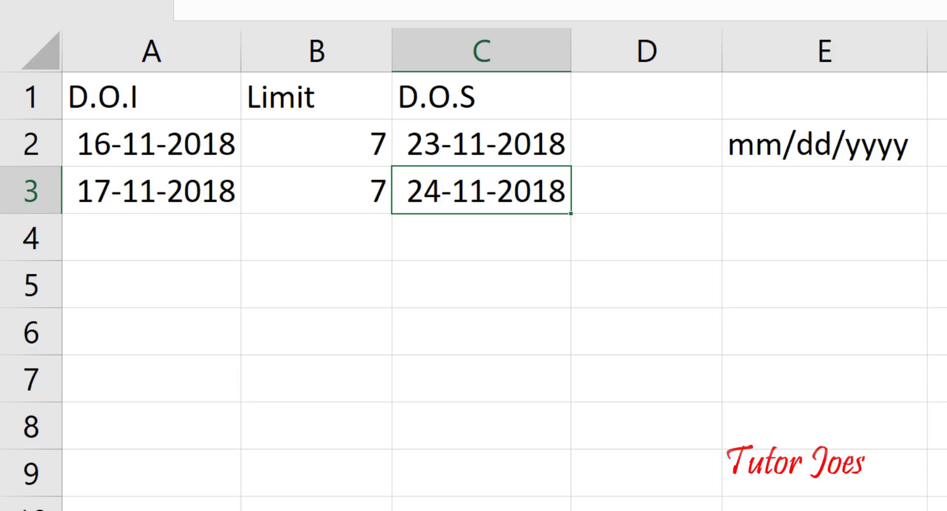
left_click(847, 138)
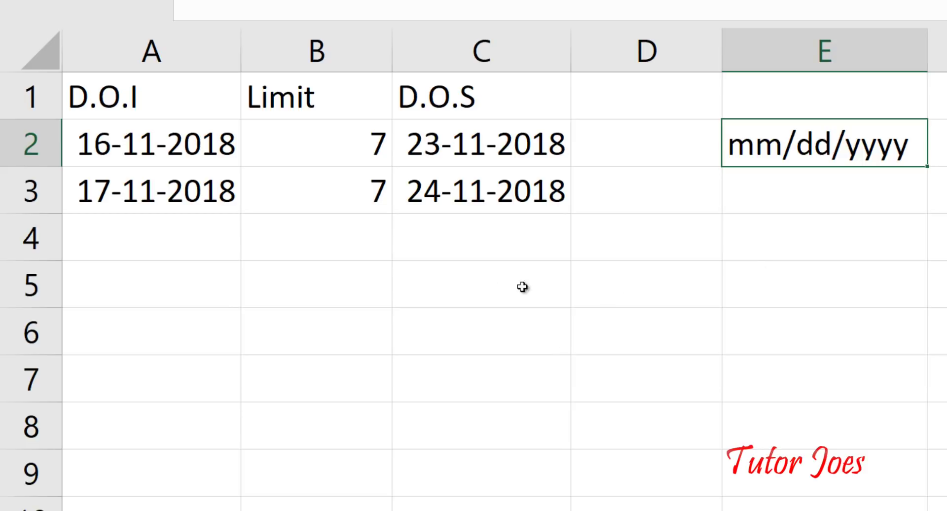
- Enter the holiday dates 12/25/2018 in C5 and 01/01/2018 in C6
left_click(476, 256)
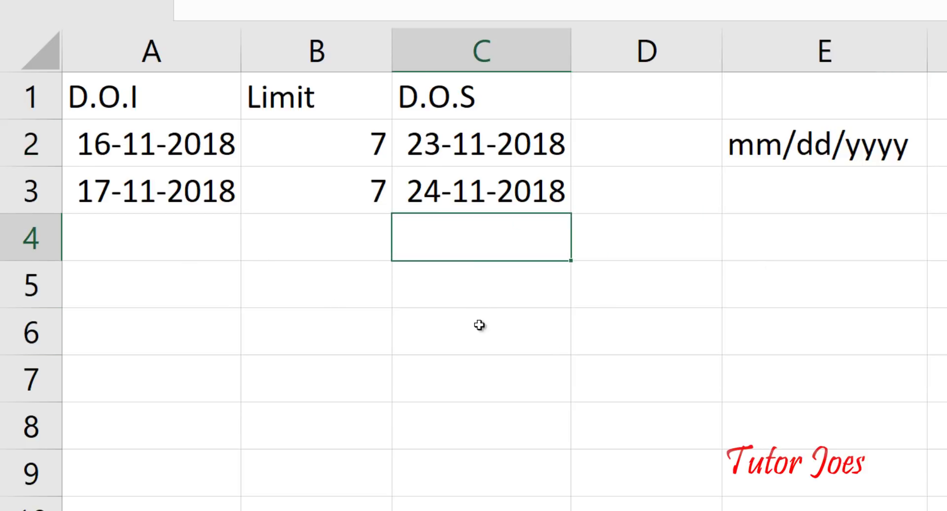
left_click(449, 293)
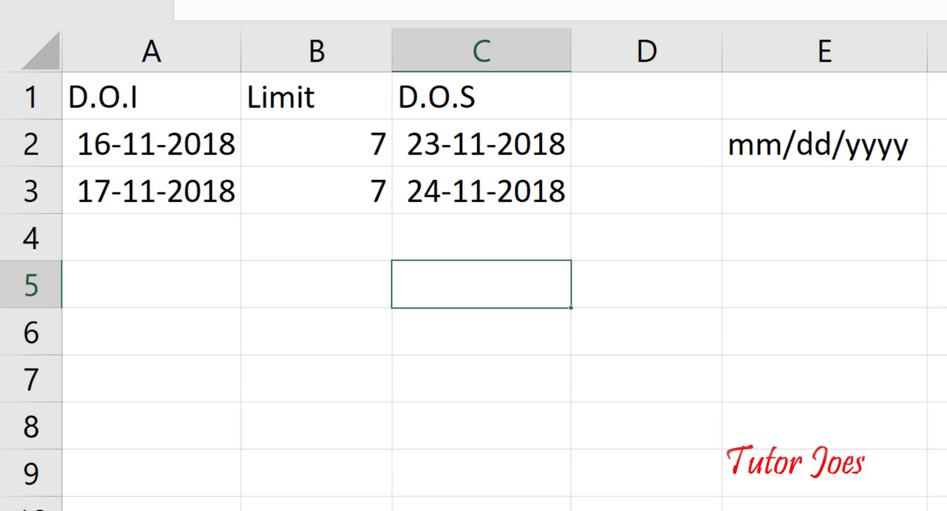
type("25")
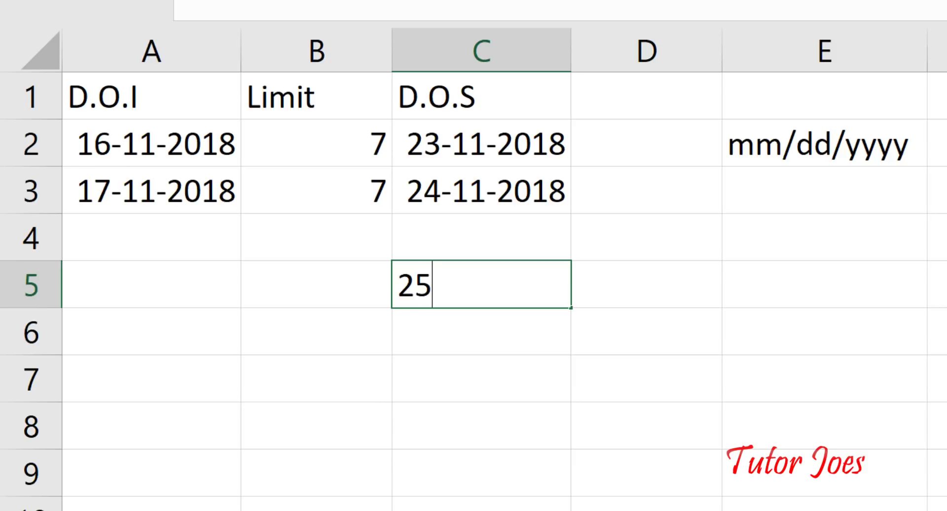
key("BackSpace")
key("BackSpace")
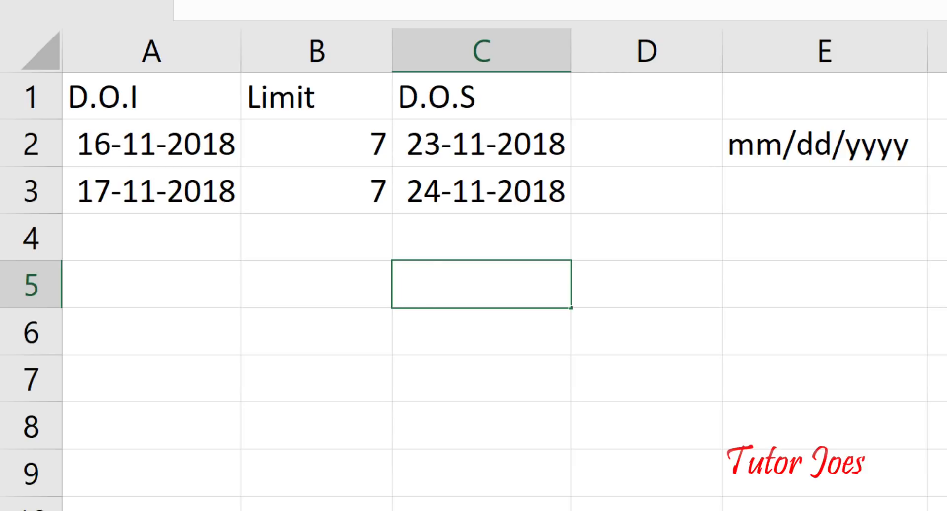
type("12/2")
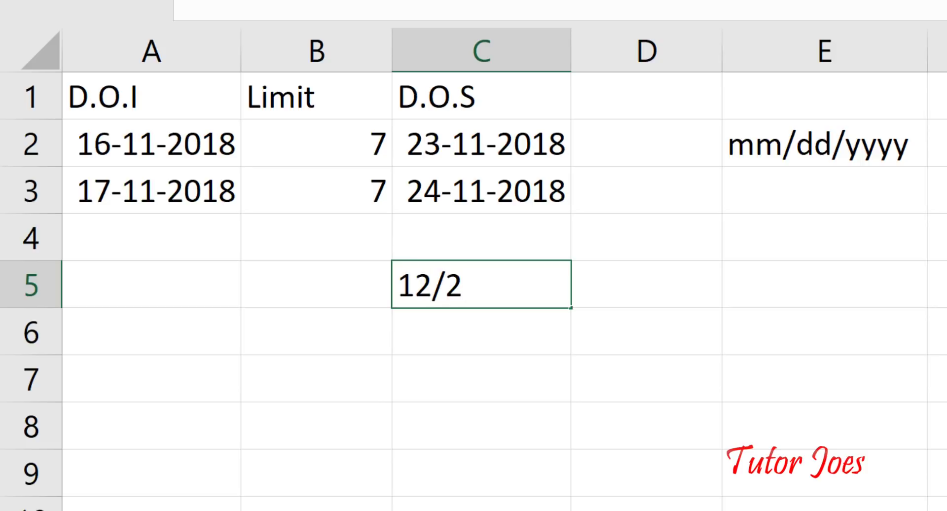
type("5/2018")
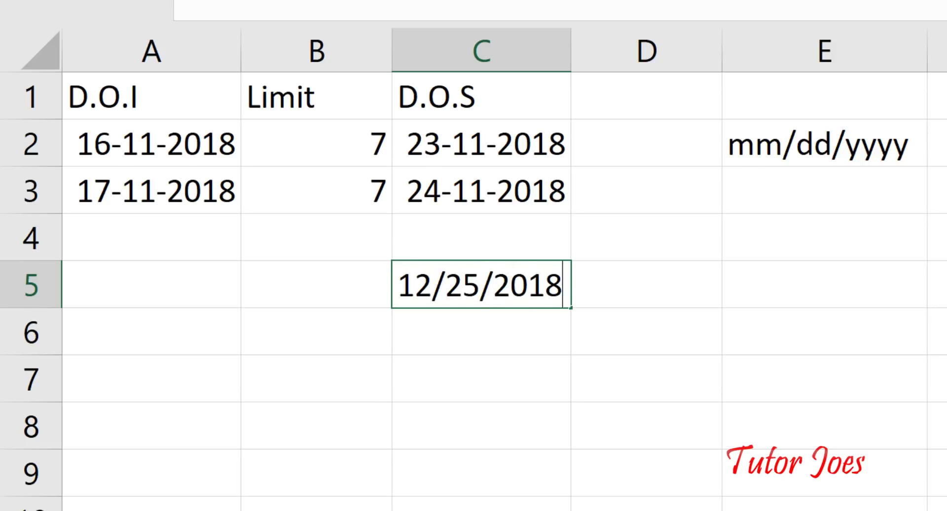
key("Return")
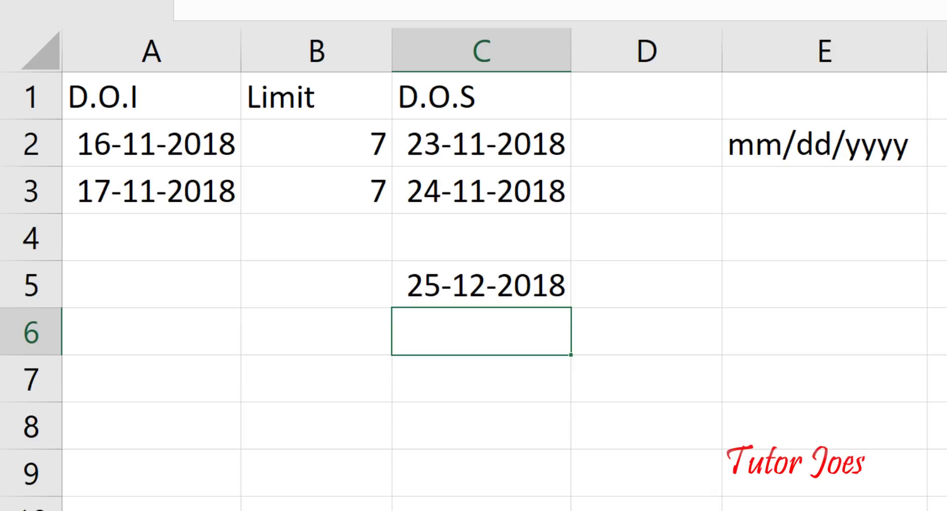
type("01/")
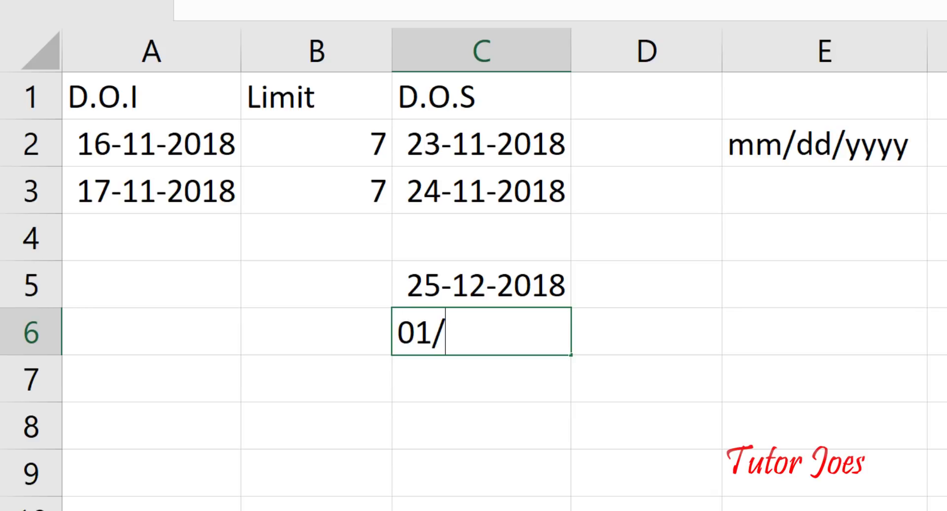
type("01/201")
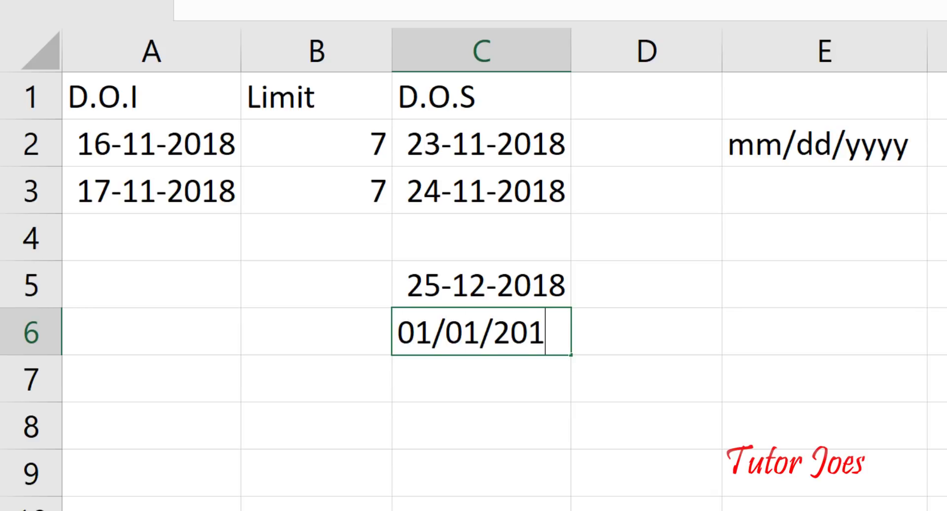
type("8")
key("Return")
- Label the holidays Christmas in D5 and New Year in D6
key("Up")
key("Up")
key("Right")
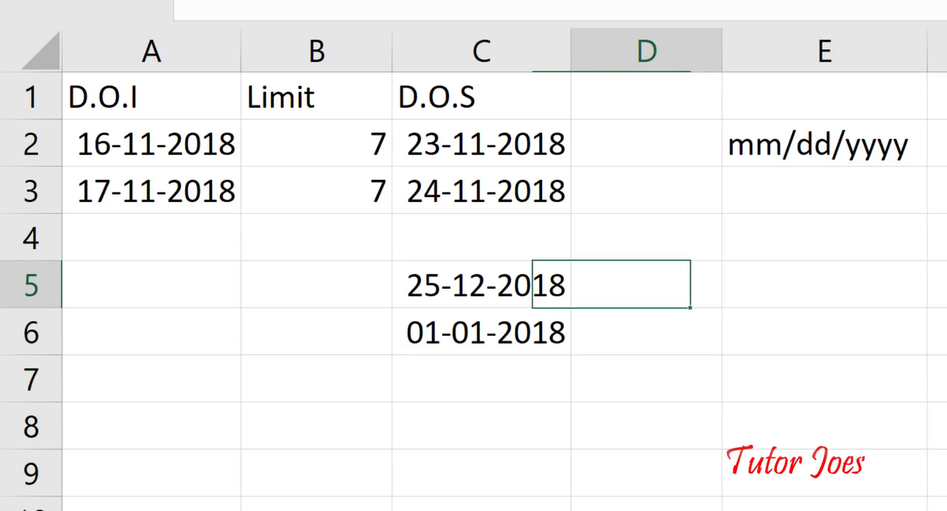
type("Ch")
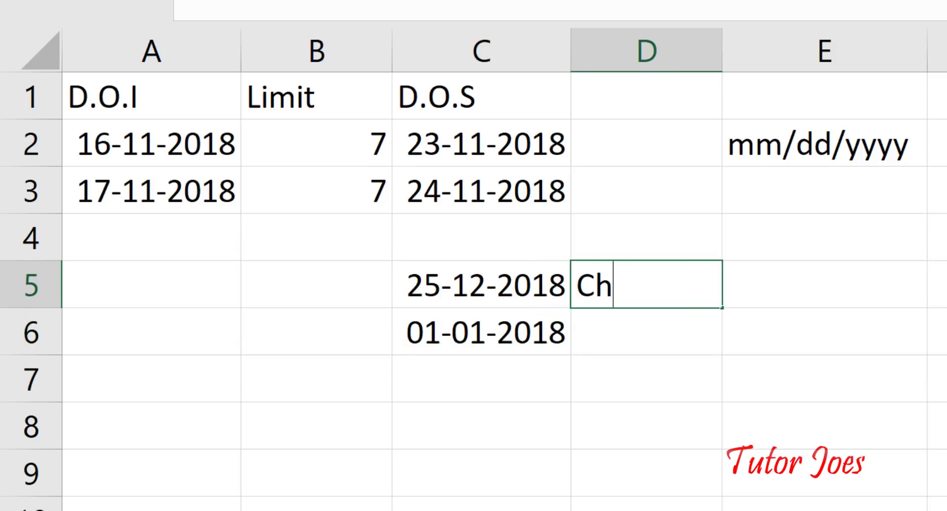
type("ristama")
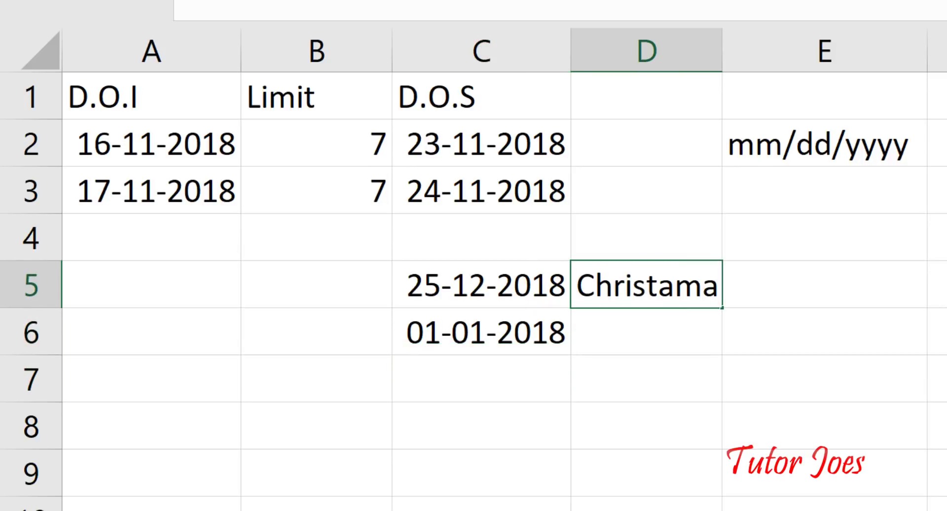
key("BackSpace")
key("BackSpace")
key("BackSpace")
type("mas\\")
key("Return")
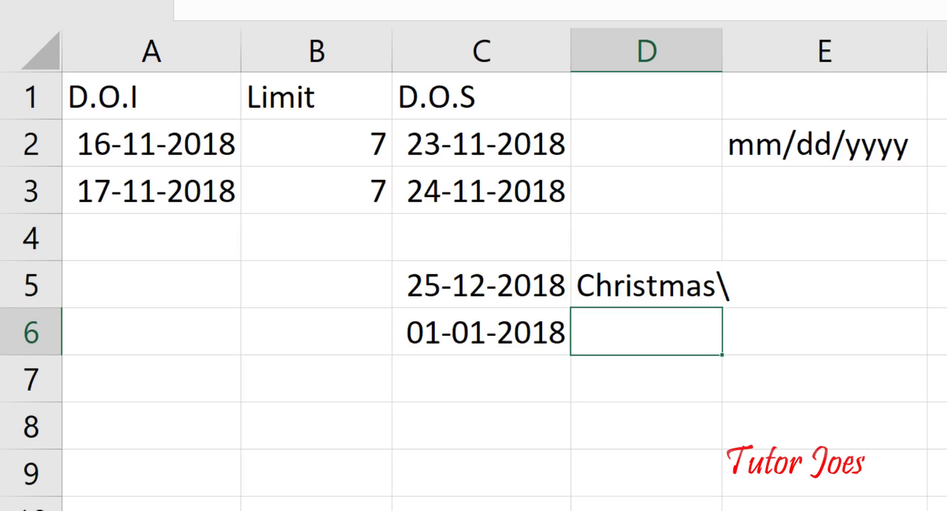
double_click(721, 285)
key("BackSpace")
key("Return")
type("New")
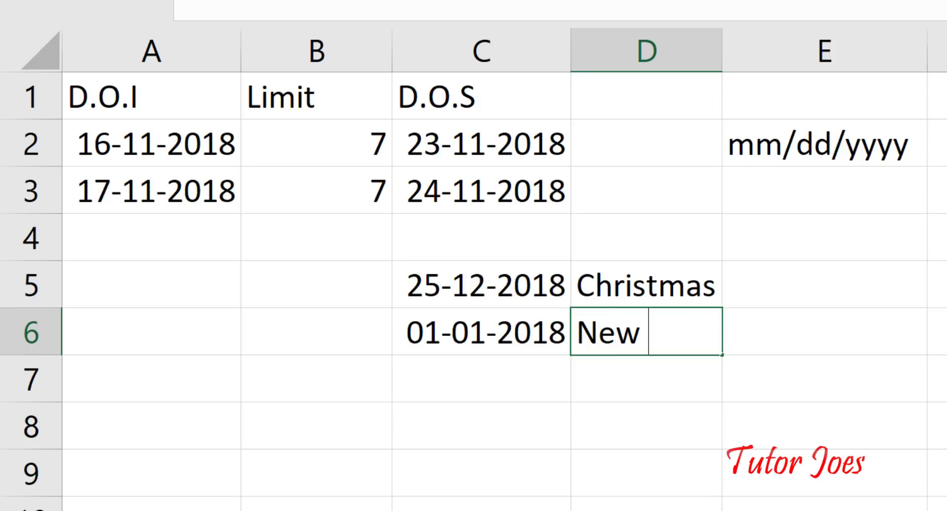
type(" Year")
key("Return")
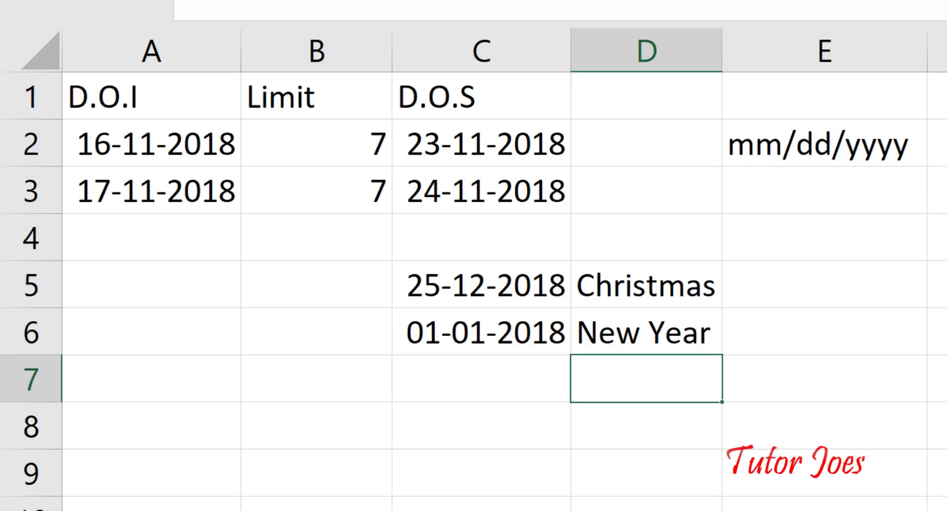
- Review the two holiday dates in C5 and C6
scroll(728, 321, "down", 3)
scroll(728, 321, "up", 3)
left_click(461, 289)
left_click(486, 335)
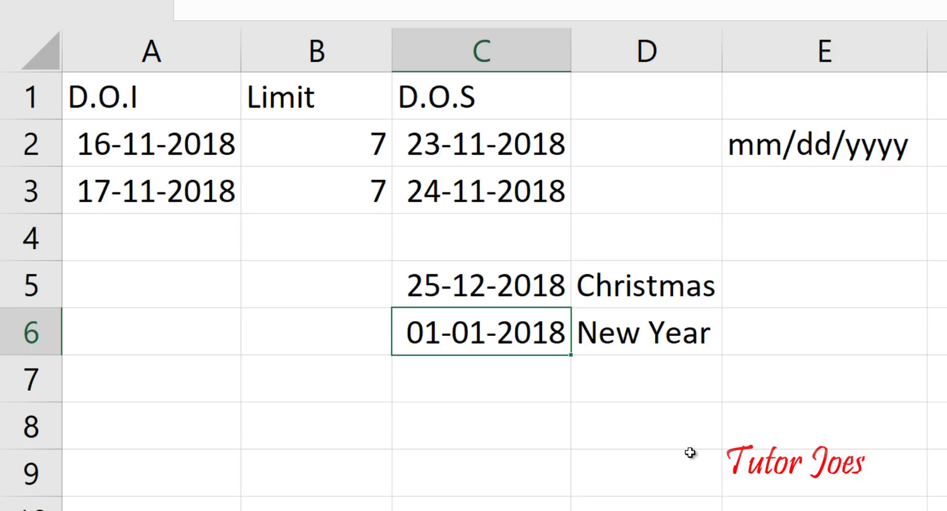
- Enter =NETWORKDAYS(C5,C6) in D8 to count working days between the holidays
left_click(622, 426)
type("=")
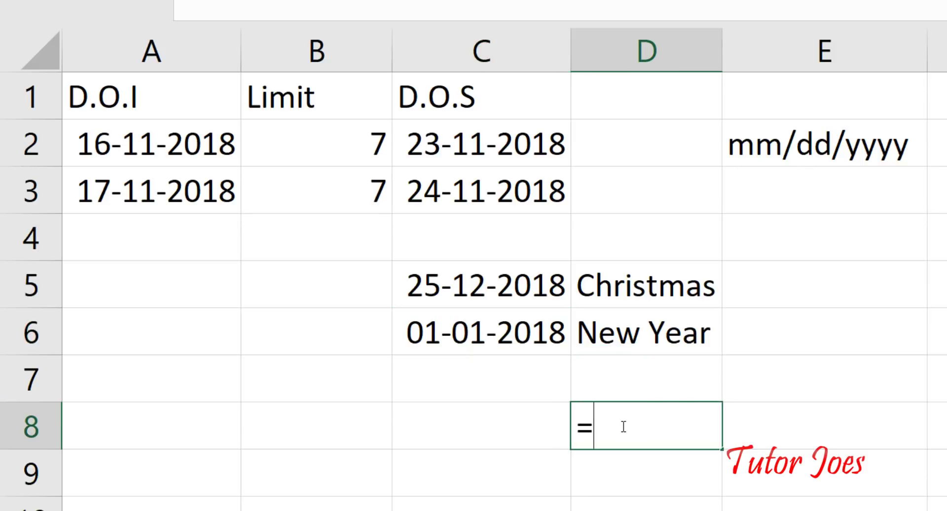
type("new")
key("BackSpace")
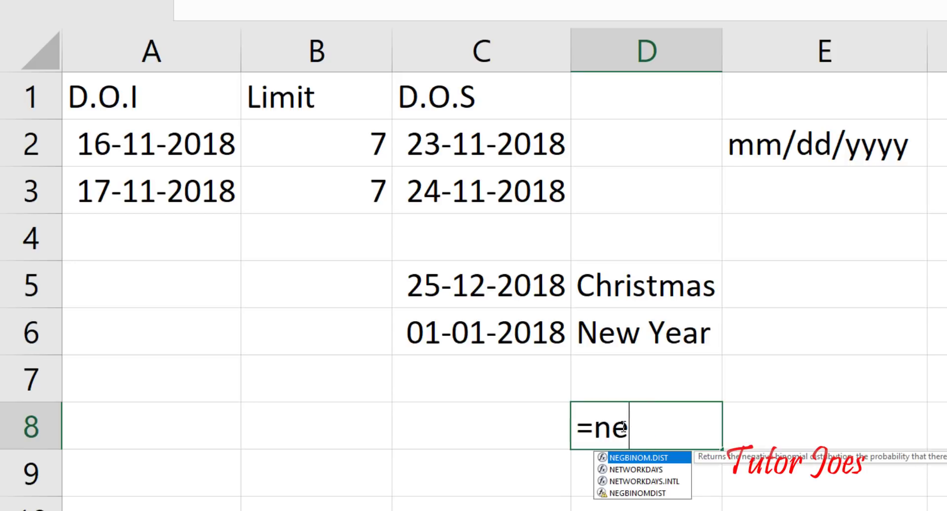
left_click(627, 482)
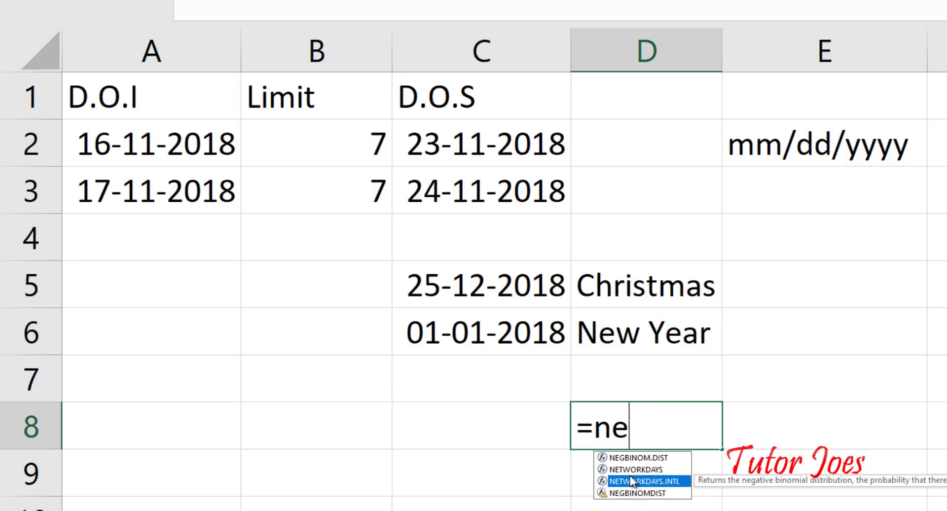
left_click(642, 470)
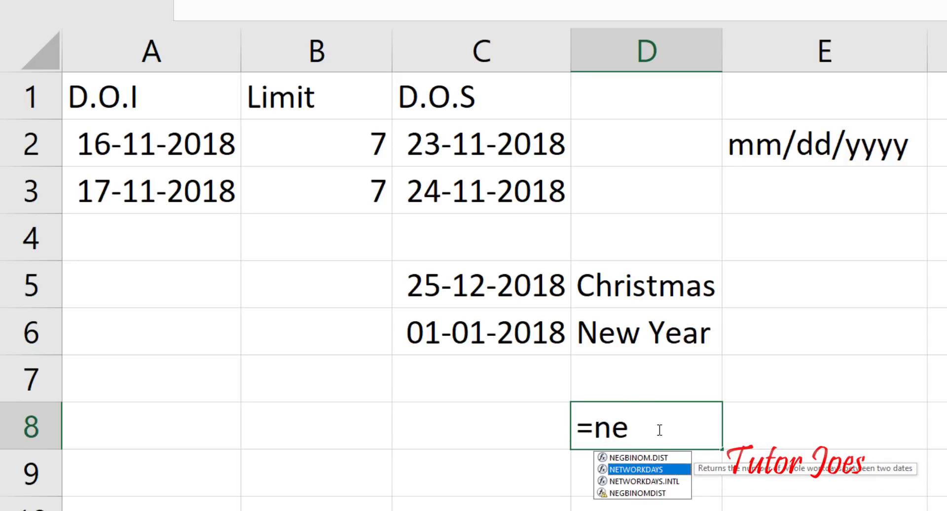
type("wtwork")
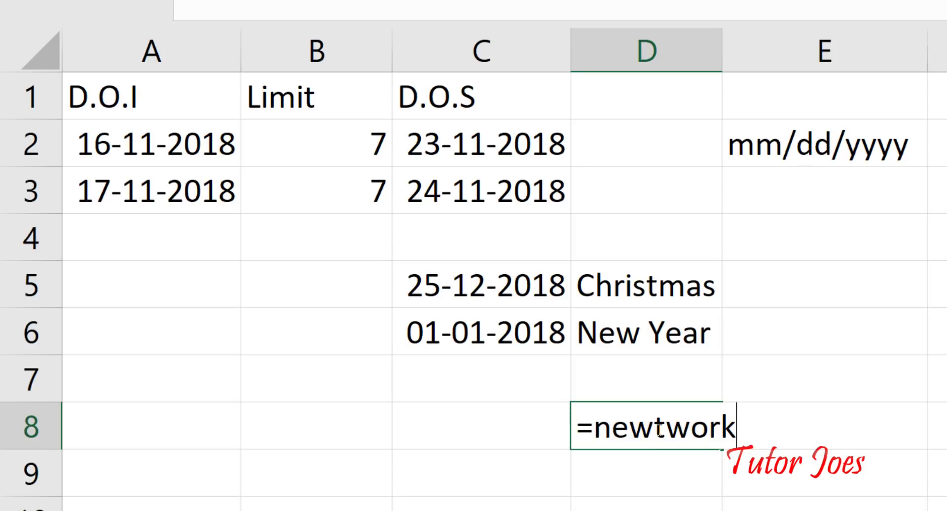
key("BackSpace")
key("BackSpace")
key("BackSpace")
key("BackSpace")
key("BackSpace")
key("BackSpace")
type("tw")
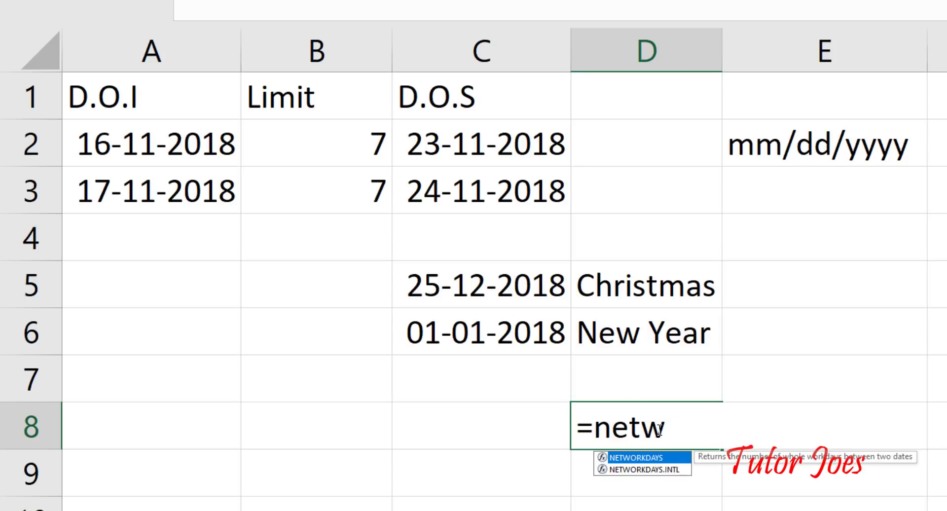
type("orkda")
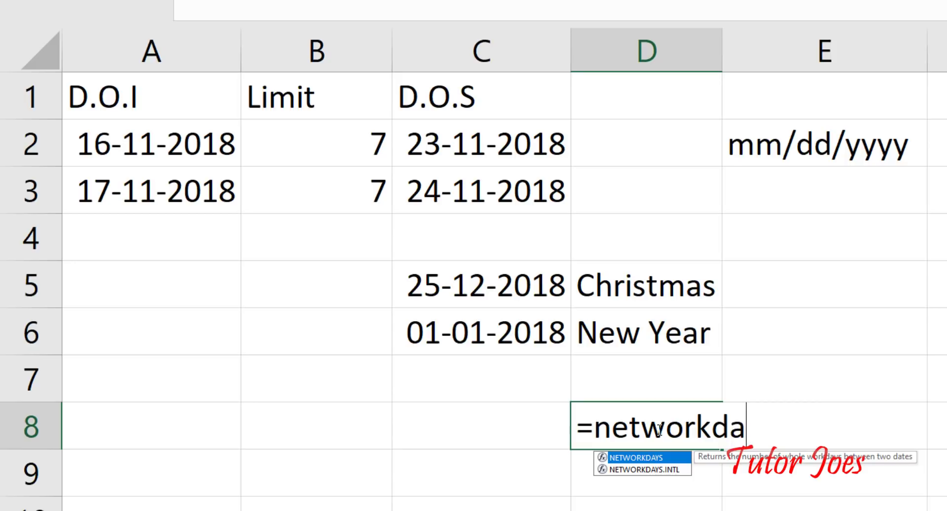
type("ys(")
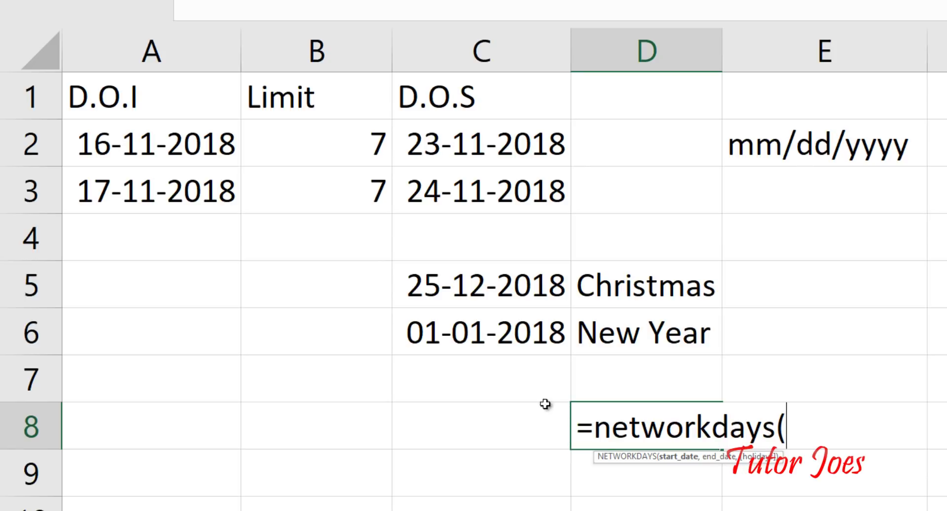
left_click(474, 282)
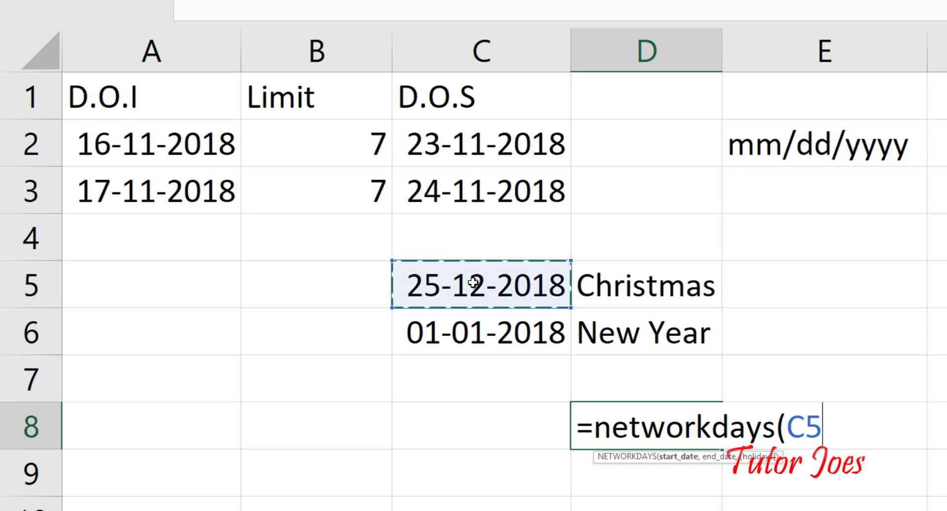
type(",")
left_click(476, 328)
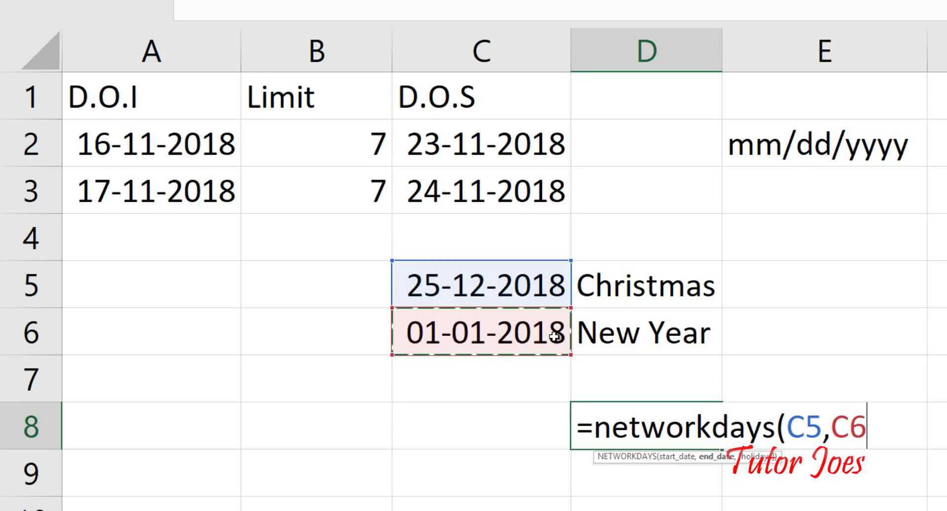
type(")")
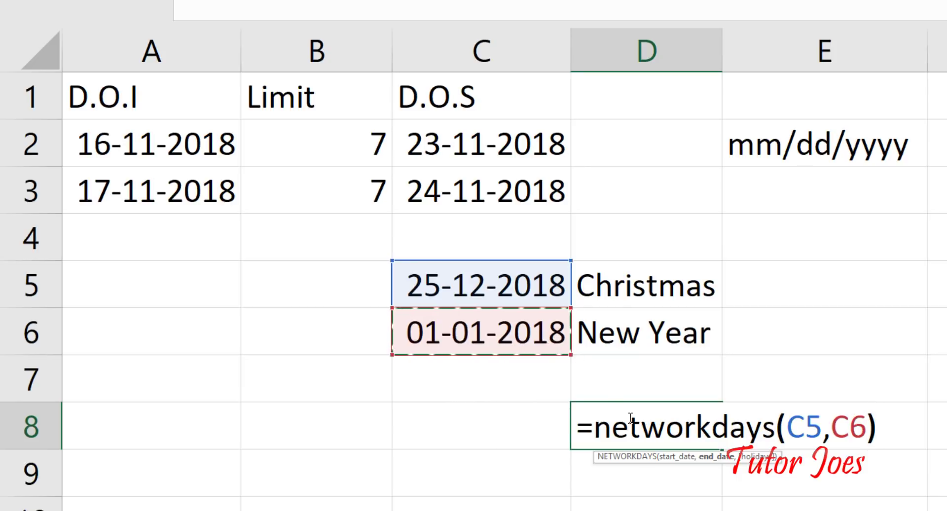
key("Return")
- Change the New Year date in C6 to 01-01-2019, making D8 show 6
double_click(567, 332)
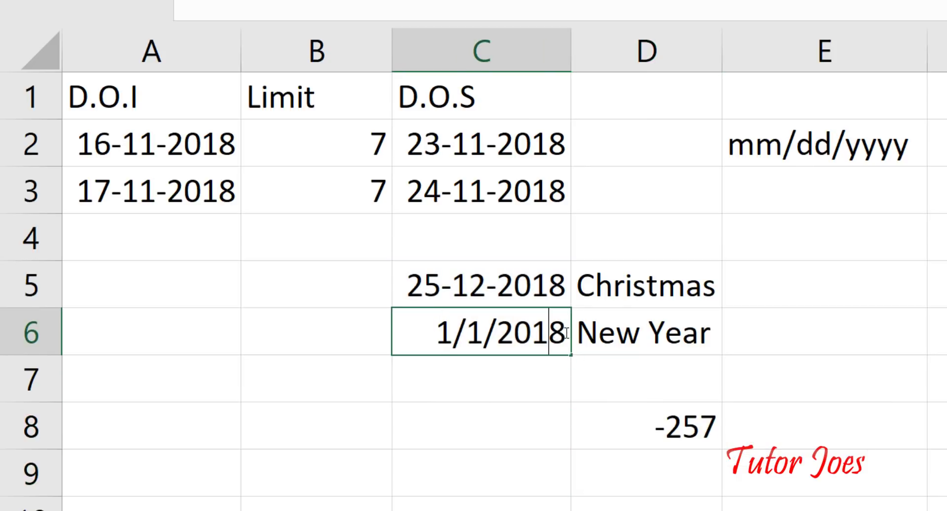
key("BackSpace")
type("9")
key("Return")
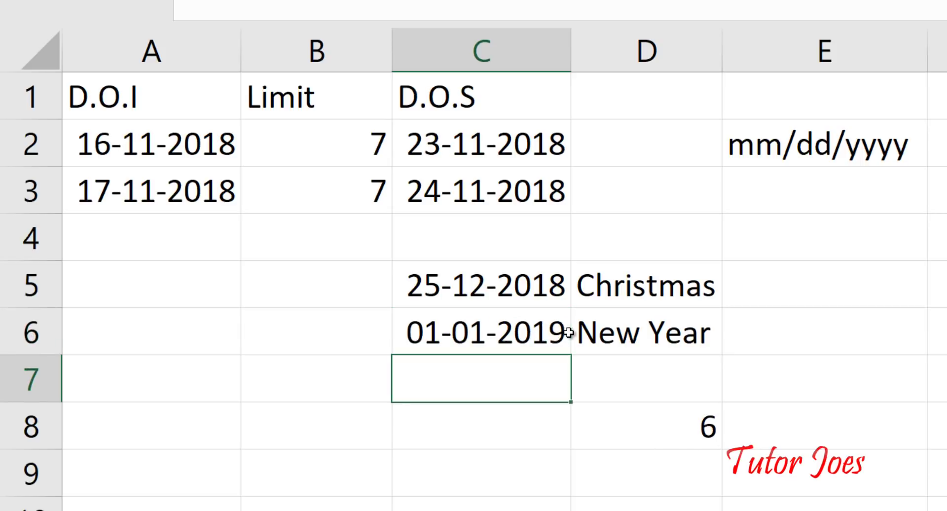
left_click(688, 432)
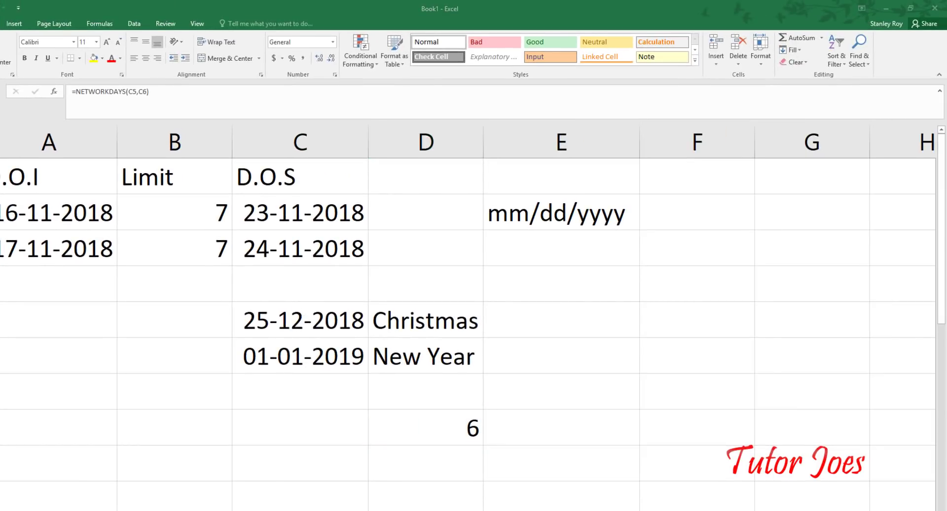
left_click(923, 508)
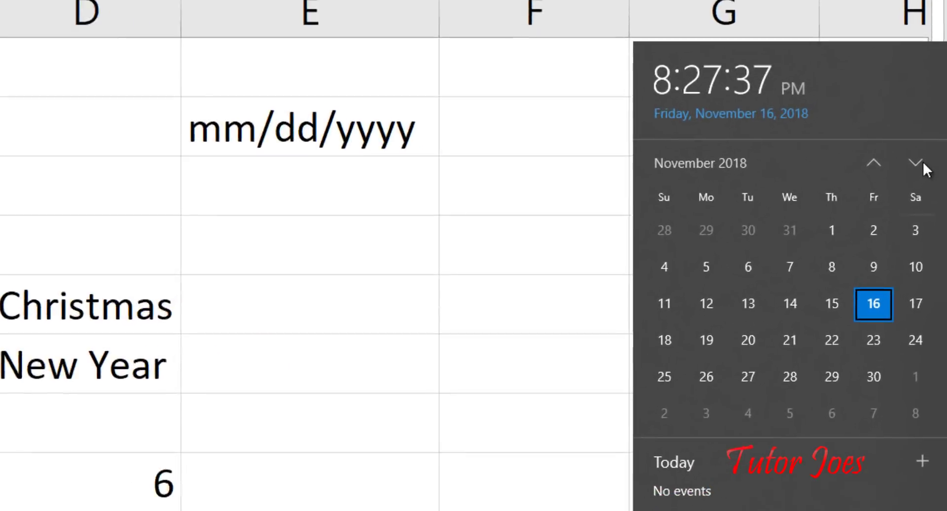
left_click(924, 216)
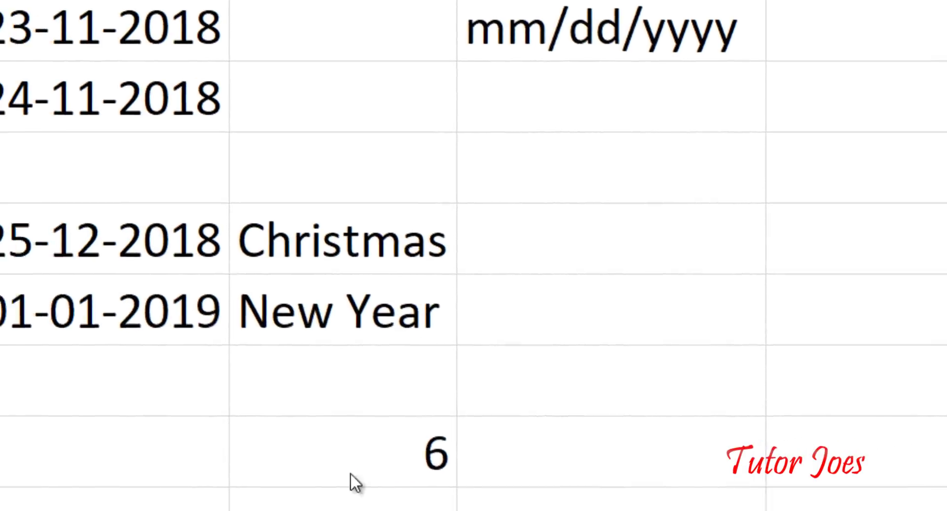
left_click(405, 438)
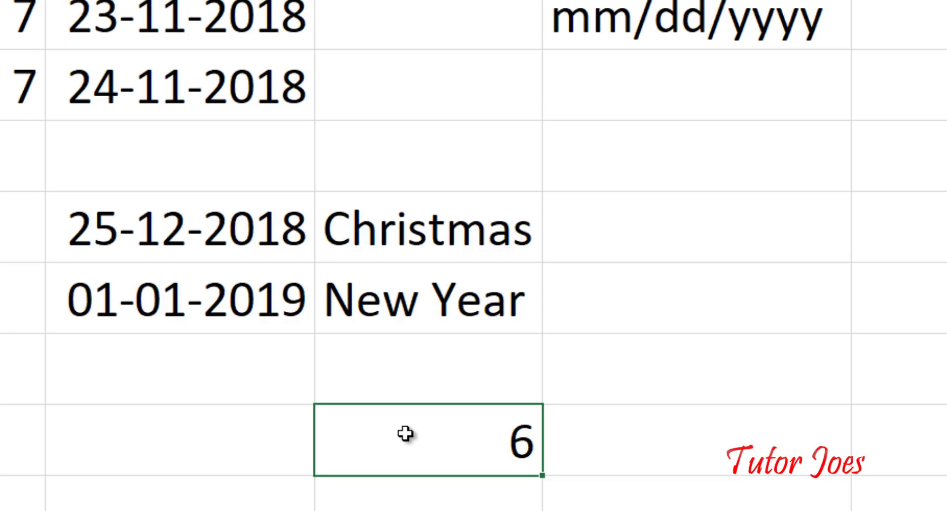
- Add C5:C6 as the holidays argument of the D8 NETWORKDAYS formula, giving 4
double_click(405, 434)
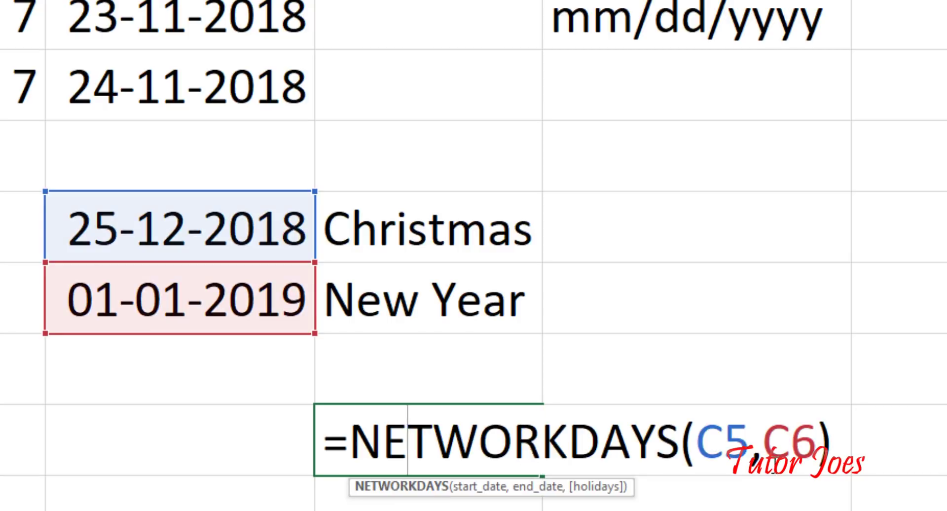
left_click(817, 441)
type(",")
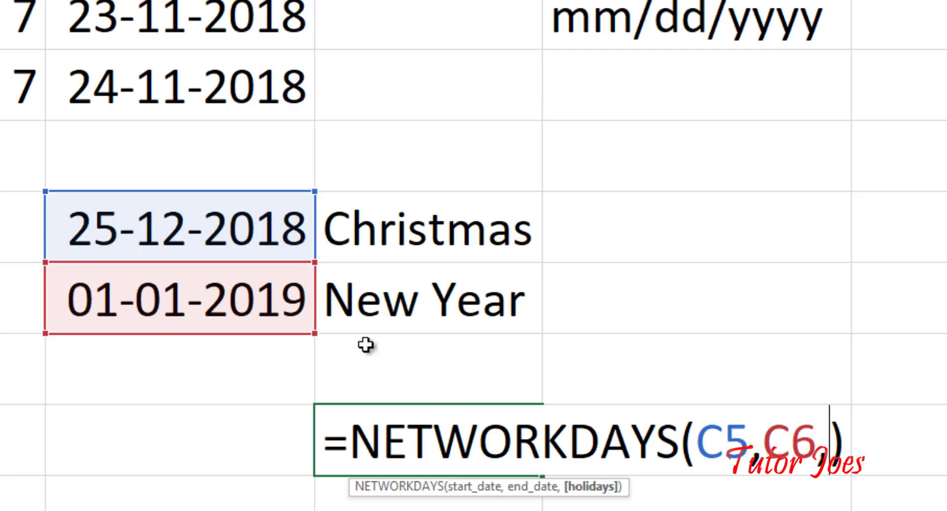
left_click_drag(232, 207, 254, 311)
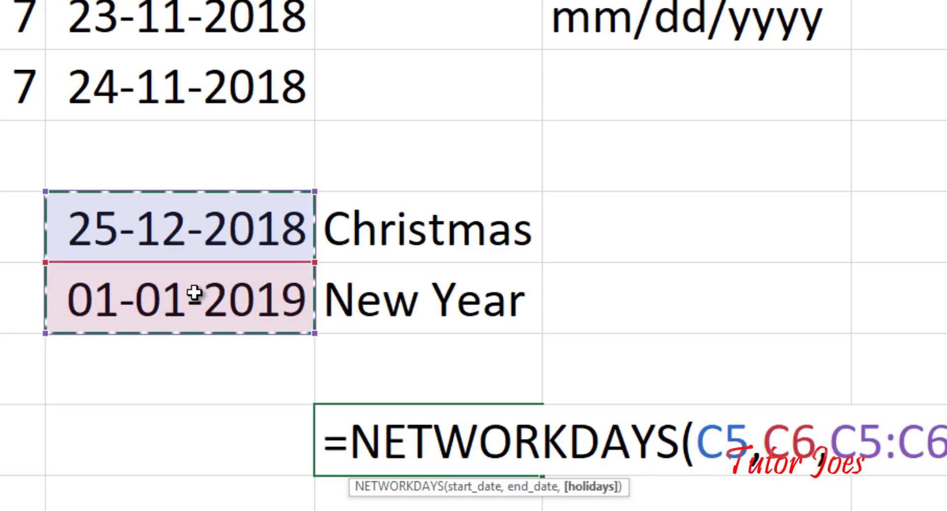
key("Return")
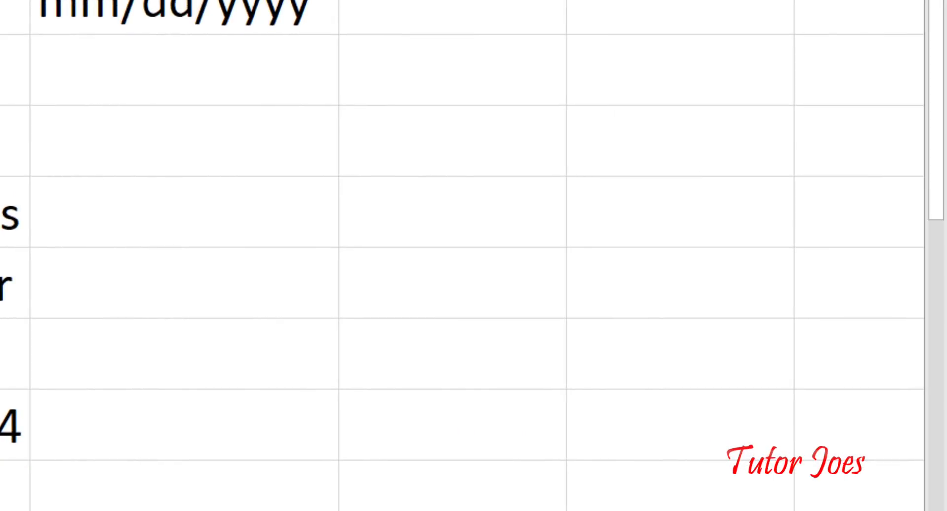
left_click(827, 508)
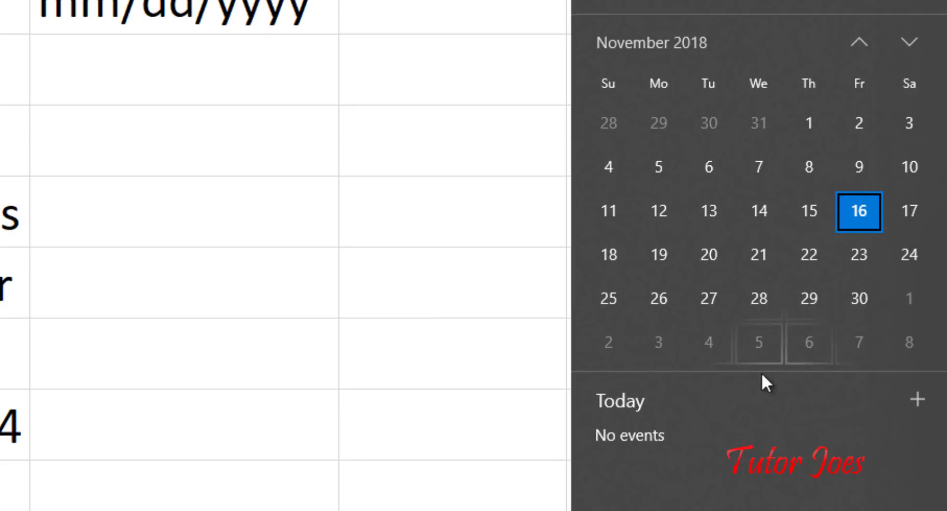
left_click(910, 43)
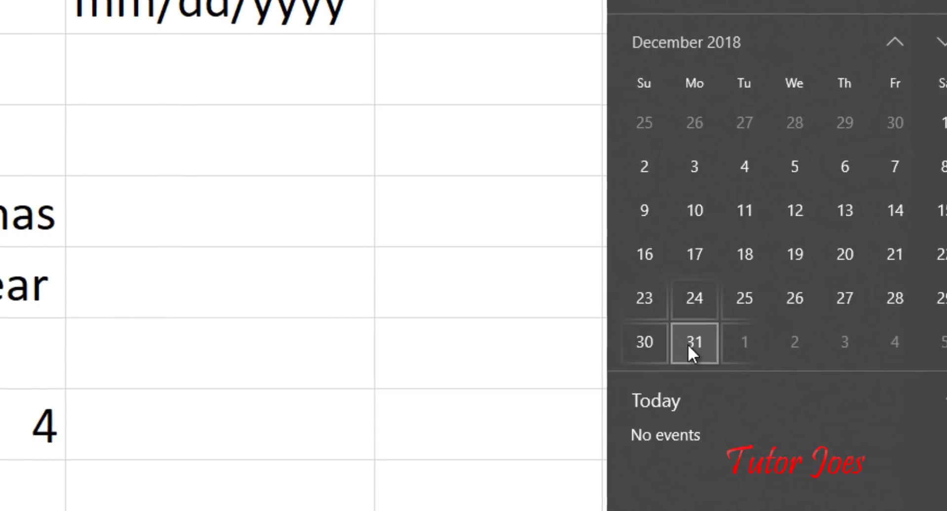
left_click(479, 428)
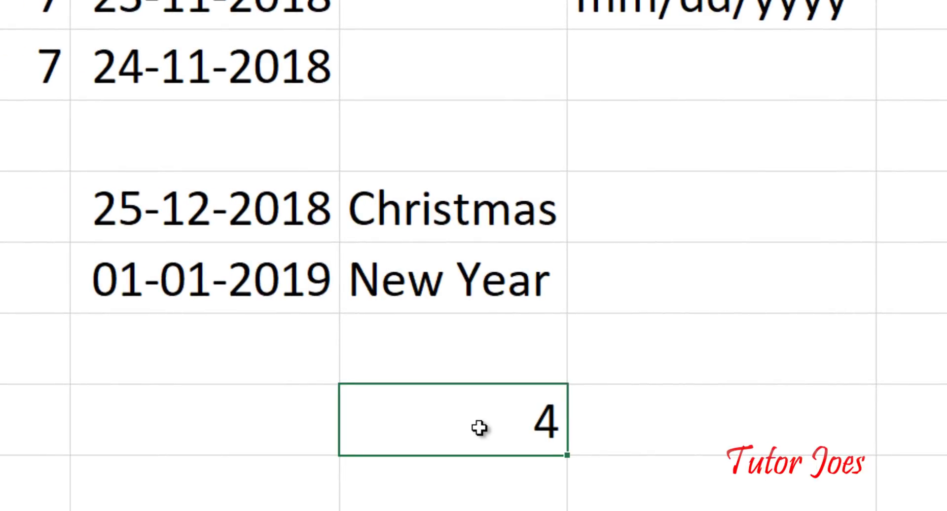
left_click(434, 152)
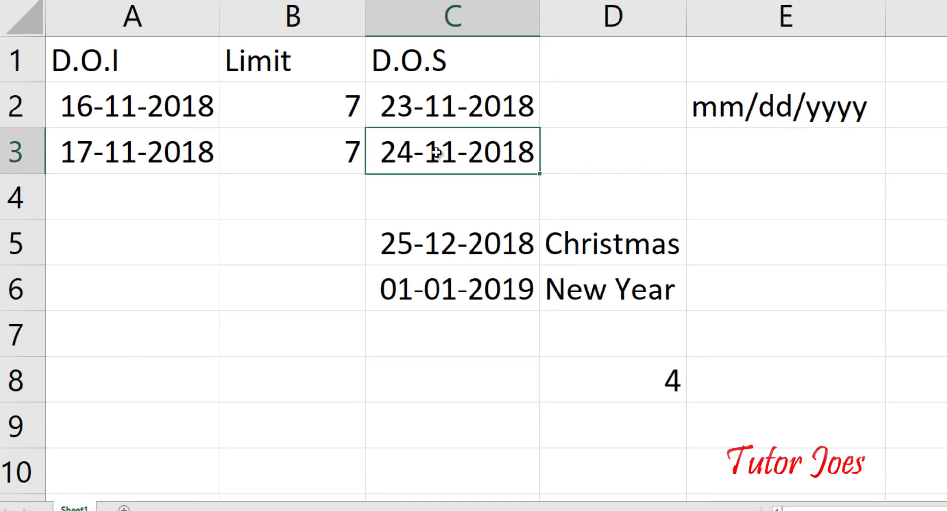
left_click(437, 116)
left_click(465, 153)
left_click(334, 123)
left_click(352, 148)
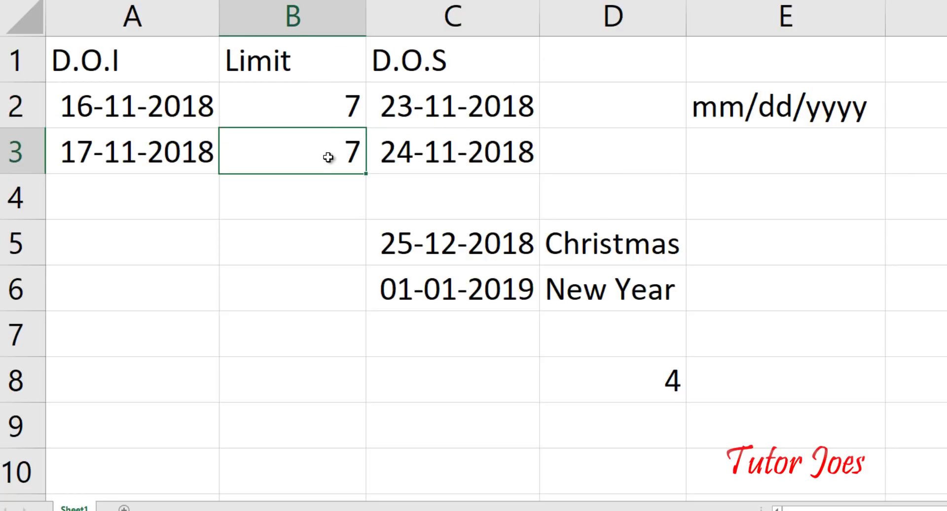
left_click(422, 102)
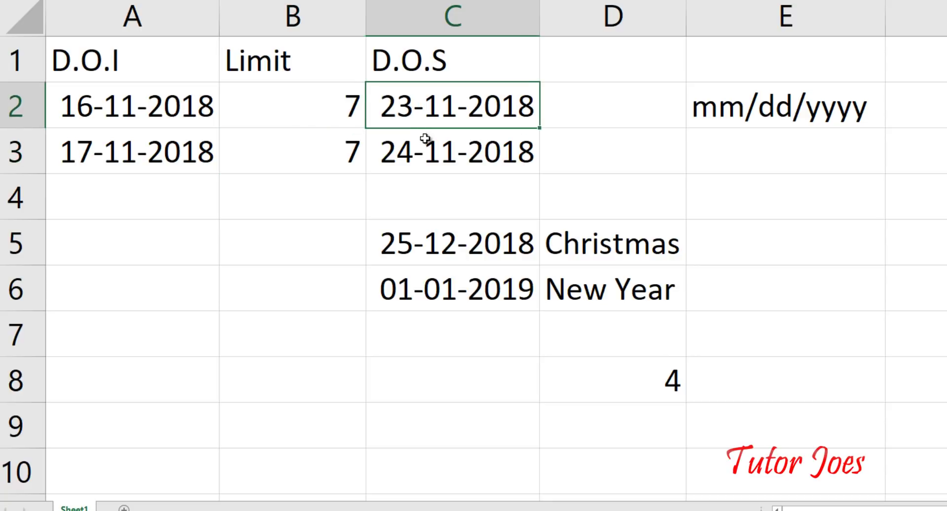
left_click(425, 158)
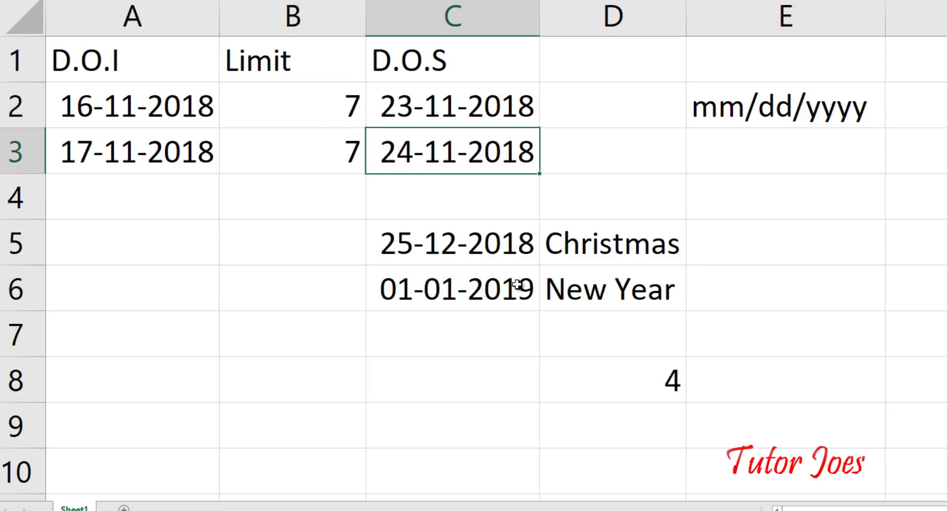
left_click(633, 382)
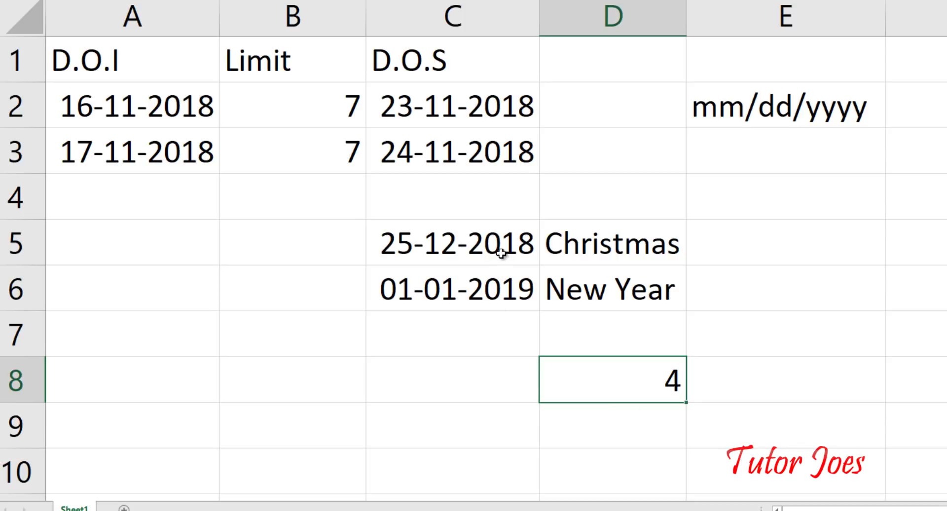
left_click_drag(496, 239, 495, 284)
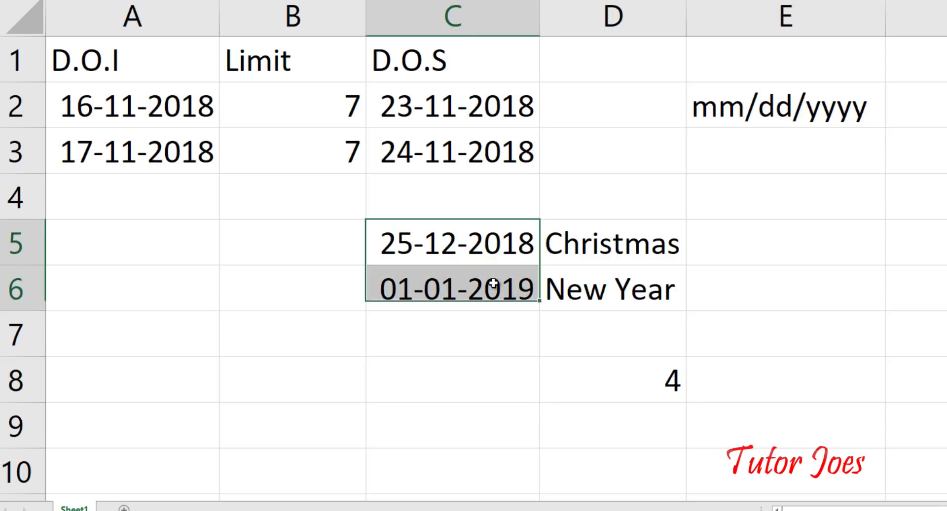
double_click(602, 383)
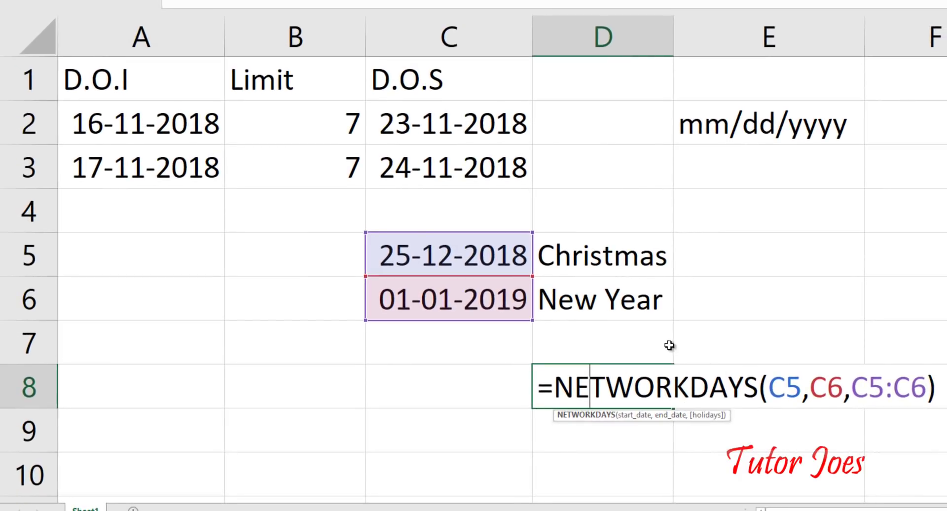
key("Return")
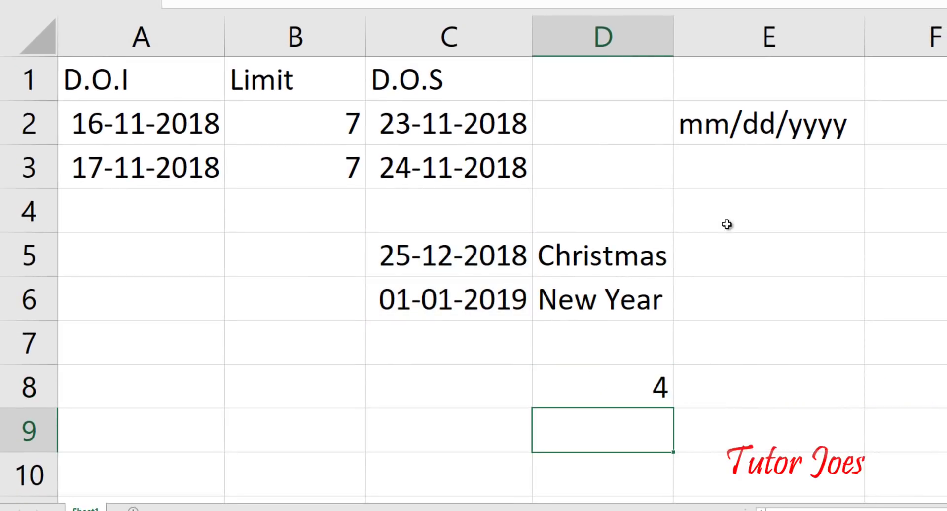
left_click(714, 123)
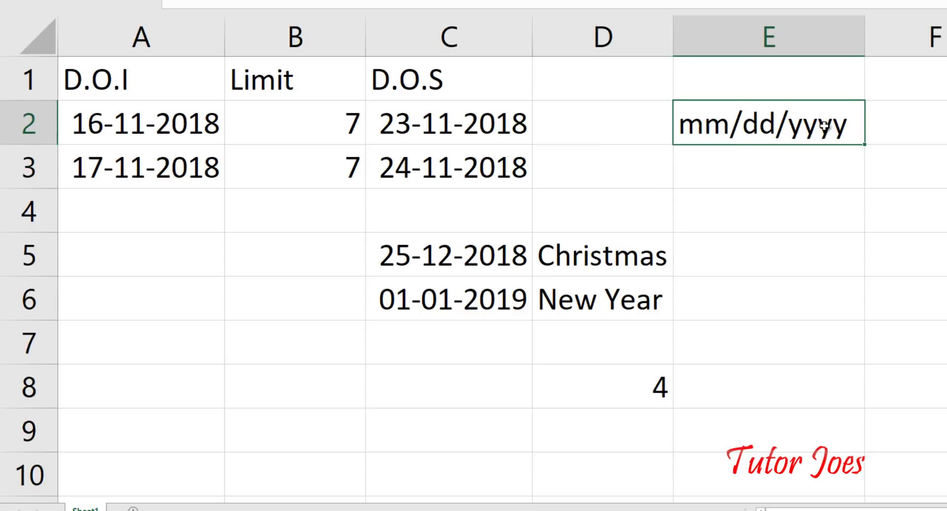
left_click_drag(133, 123, 137, 163)
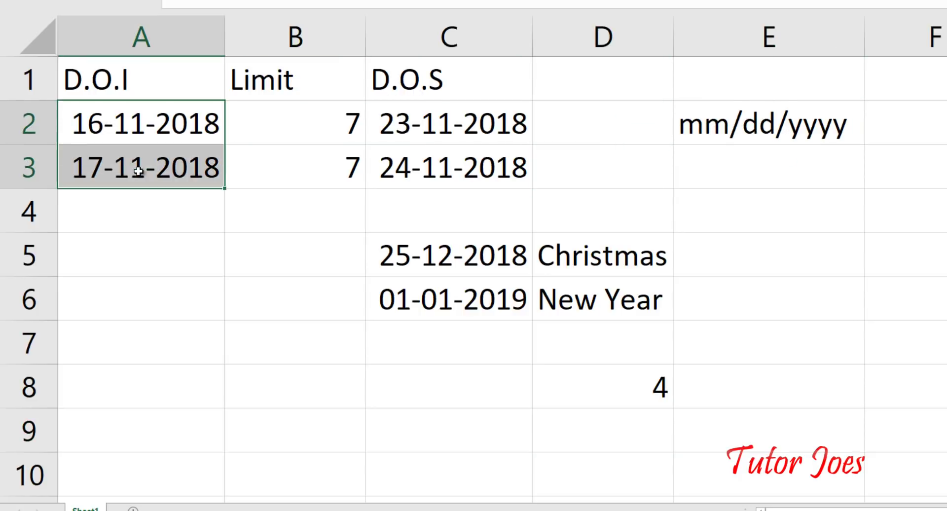
left_click_drag(385, 122, 435, 299)
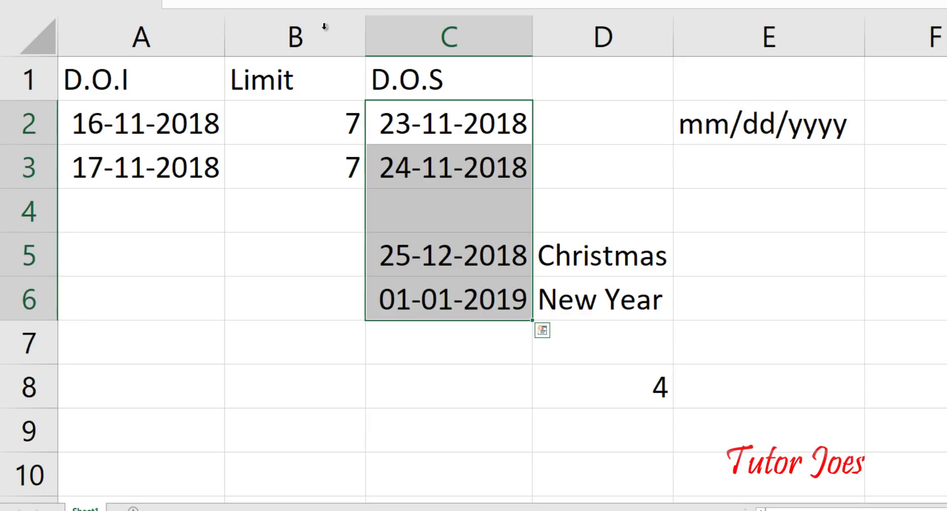
- Change column C's custom date format from dd-mm-yyyy to dd.mm.yyyy, e.g. 23.11.2018
left_click(459, 32)
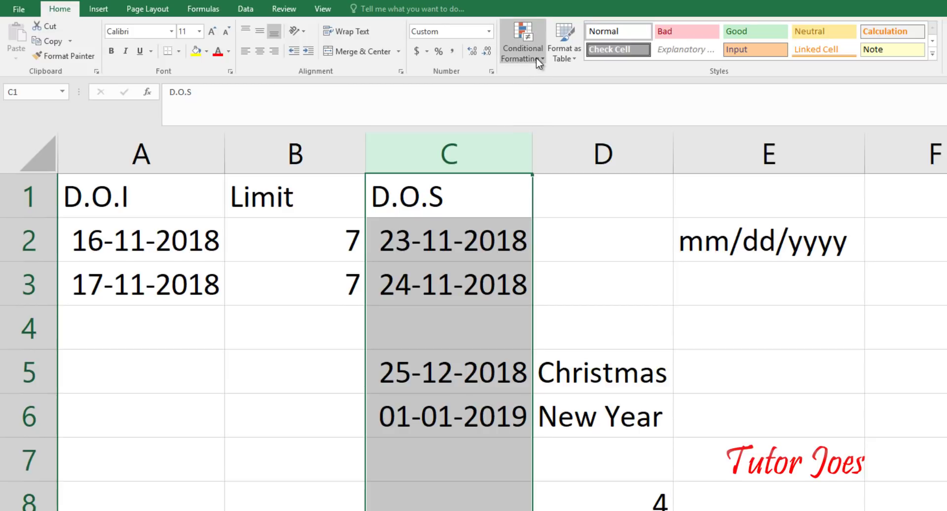
left_click(537, 59)
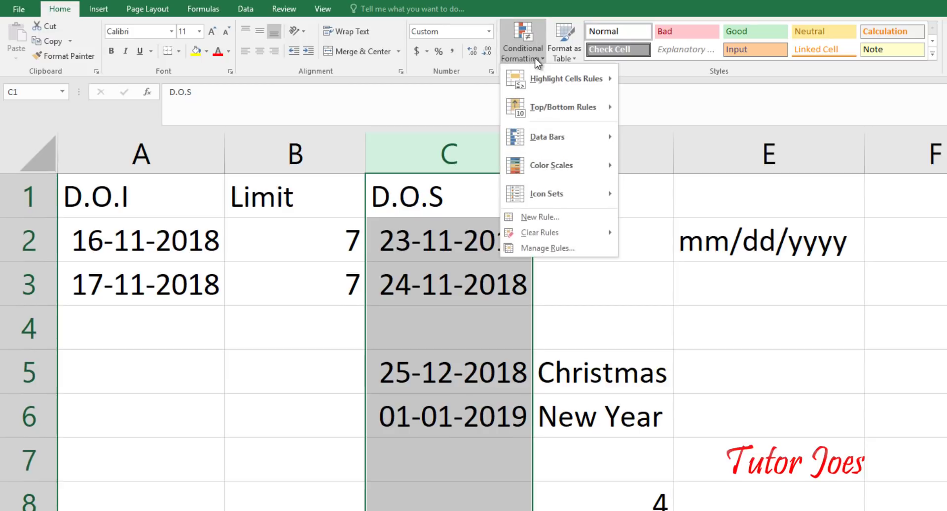
left_click(466, 33)
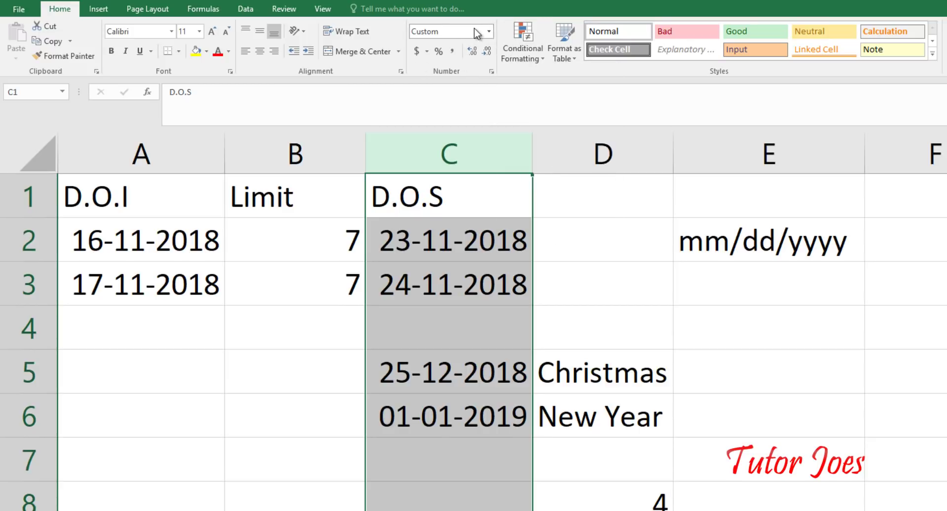
left_click(488, 32)
left_click(464, 361)
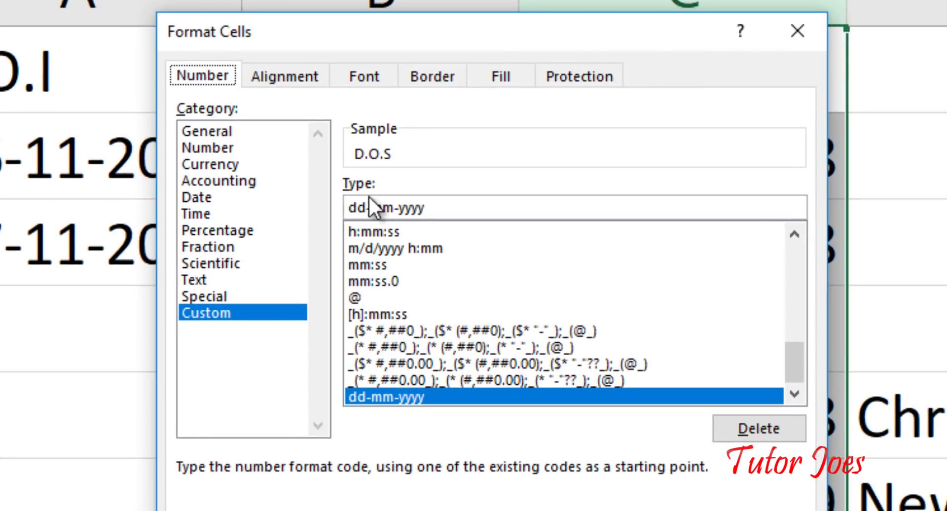
left_click(370, 197)
key("BackSpace")
type(".")
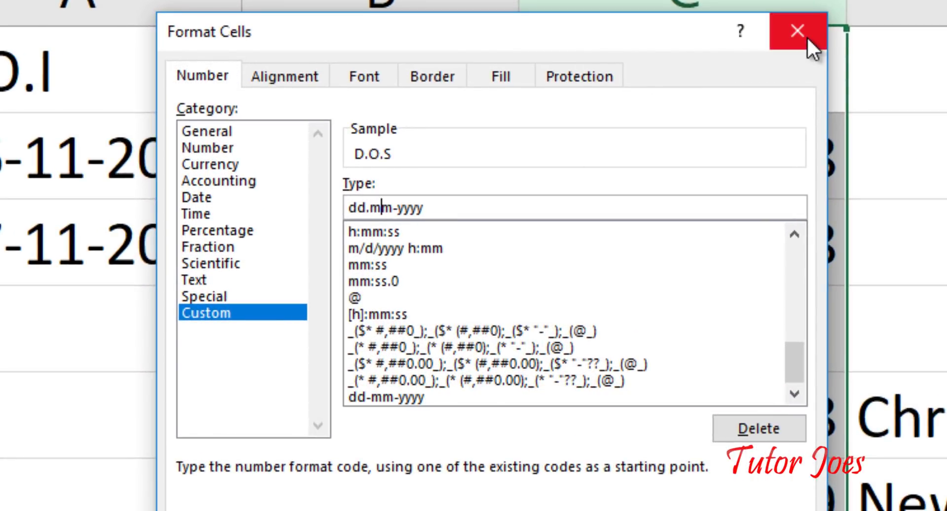
key("Left")
key("BackSpace")
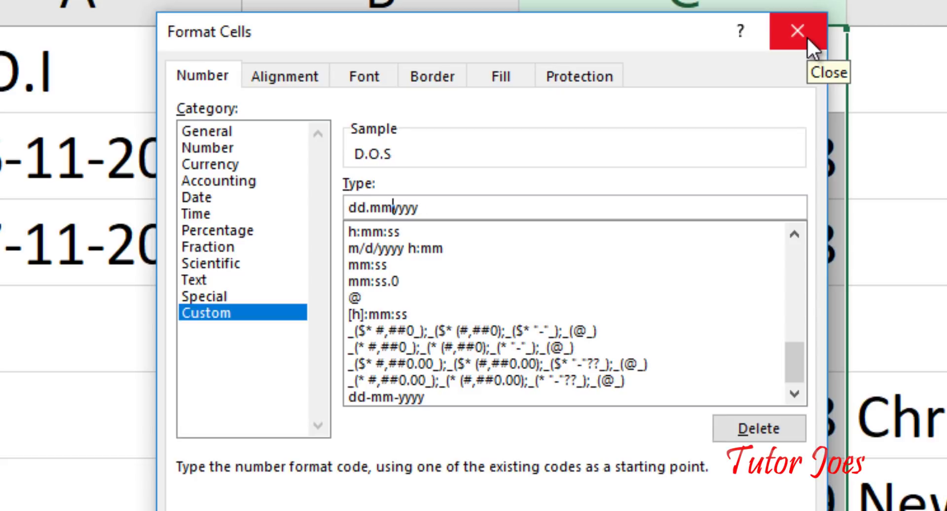
type(".")
key("Return")
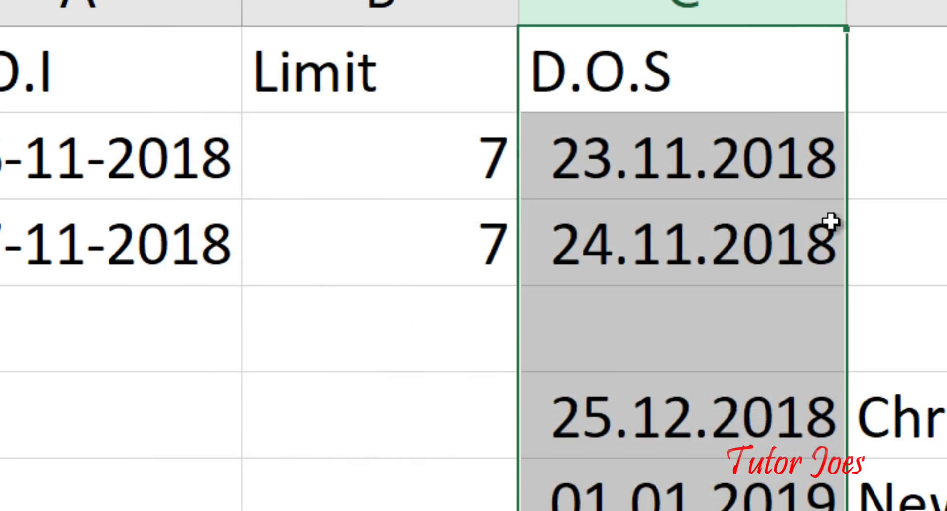
- Enter 12/26/2018 in cell C8 so it displays as 26.12.2018
left_click(756, 381)
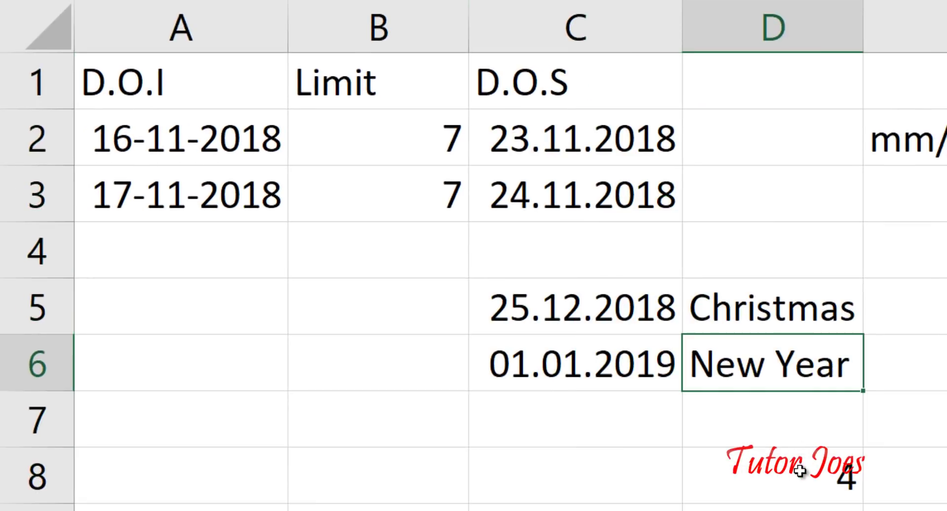
left_click(799, 471)
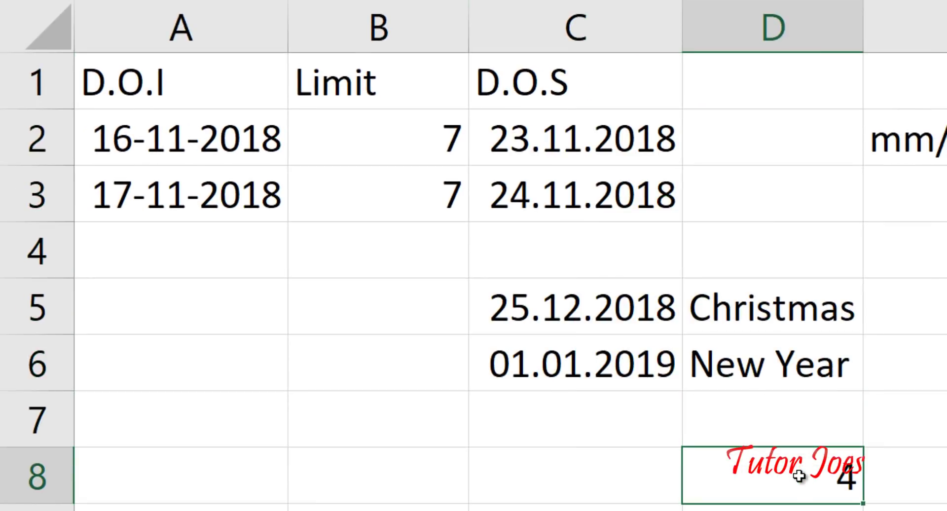
left_click(605, 154)
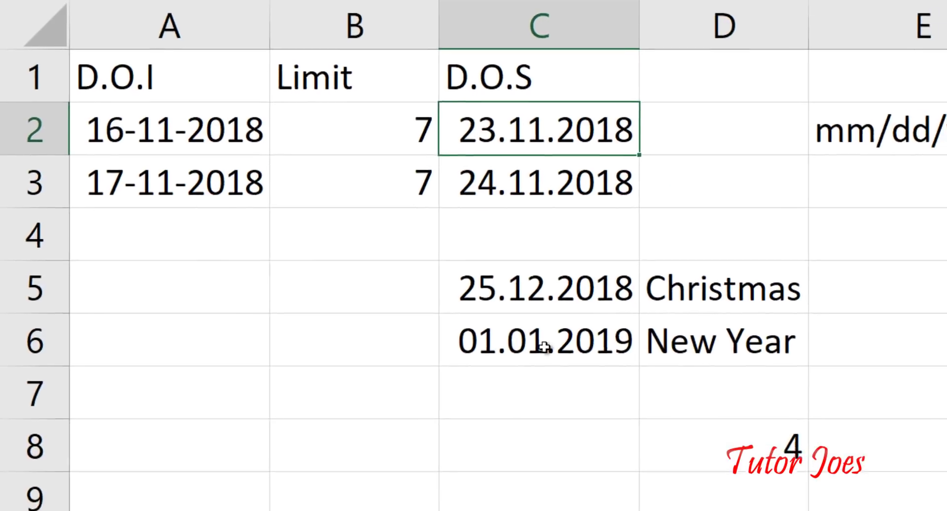
left_click(493, 217)
left_click(473, 365)
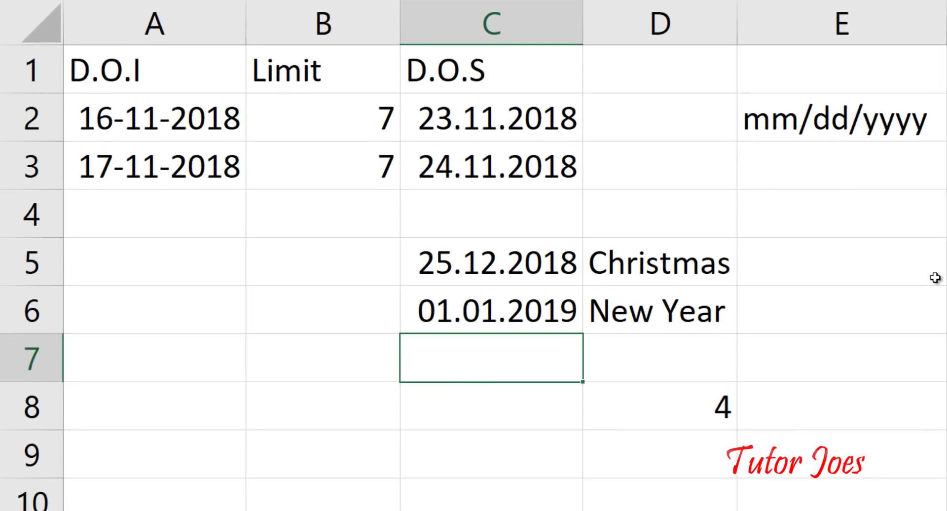
left_click(497, 402)
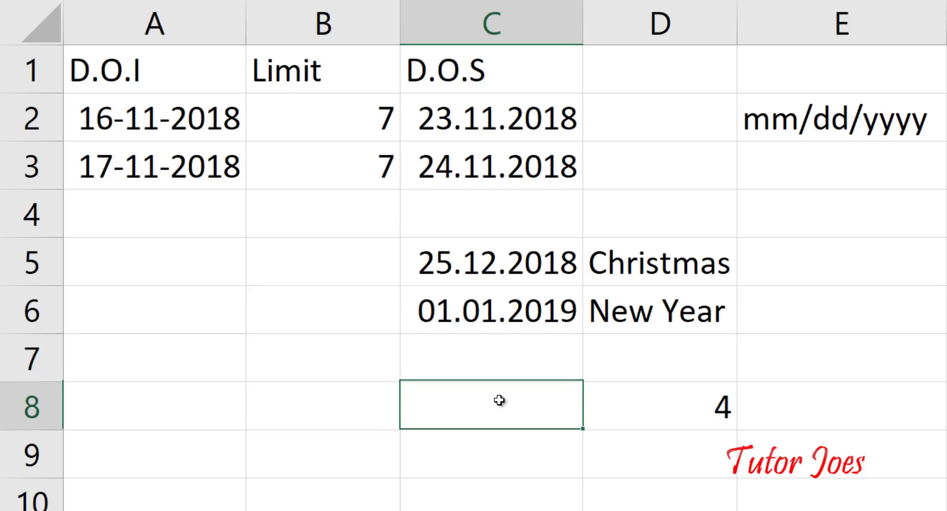
type("12/")
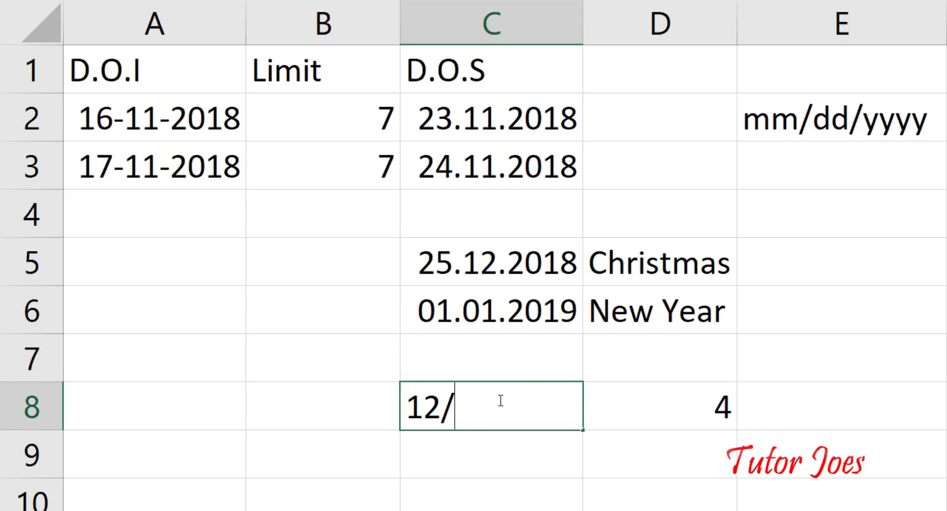
type("26/201")
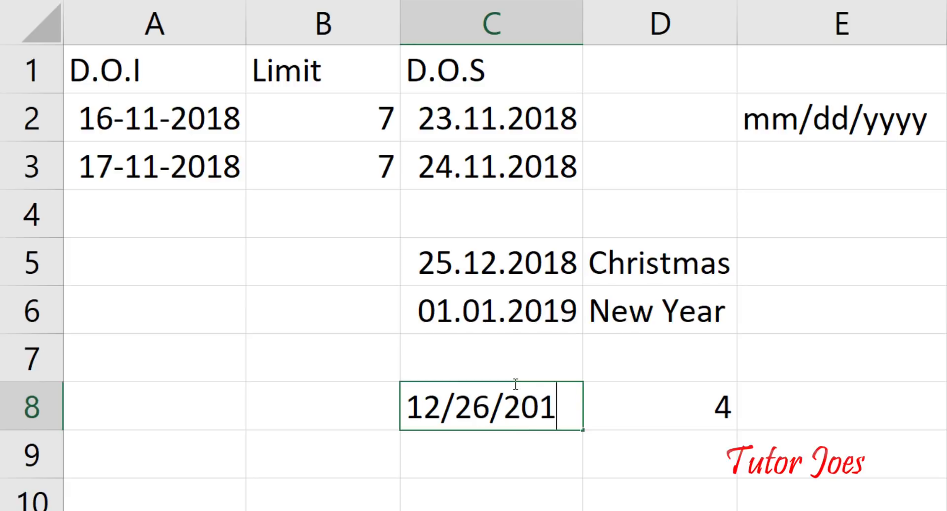
type("8")
key("Return")
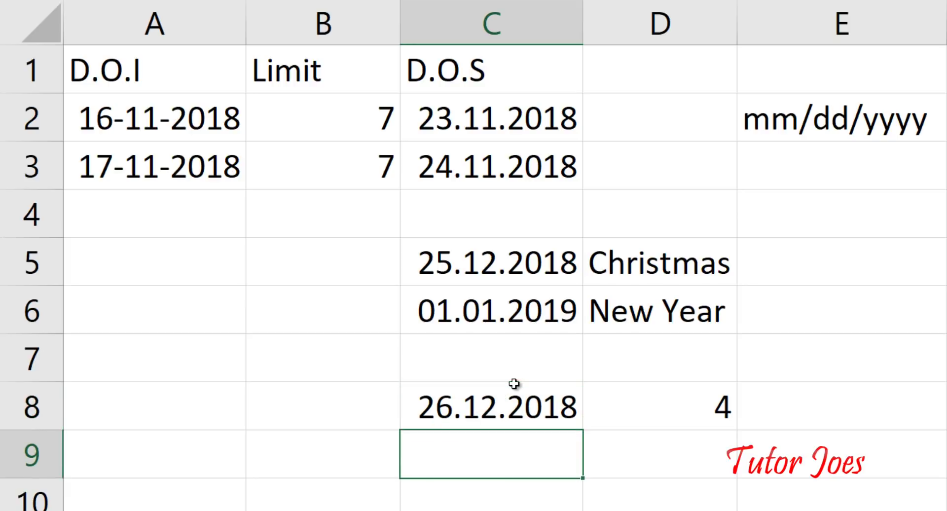